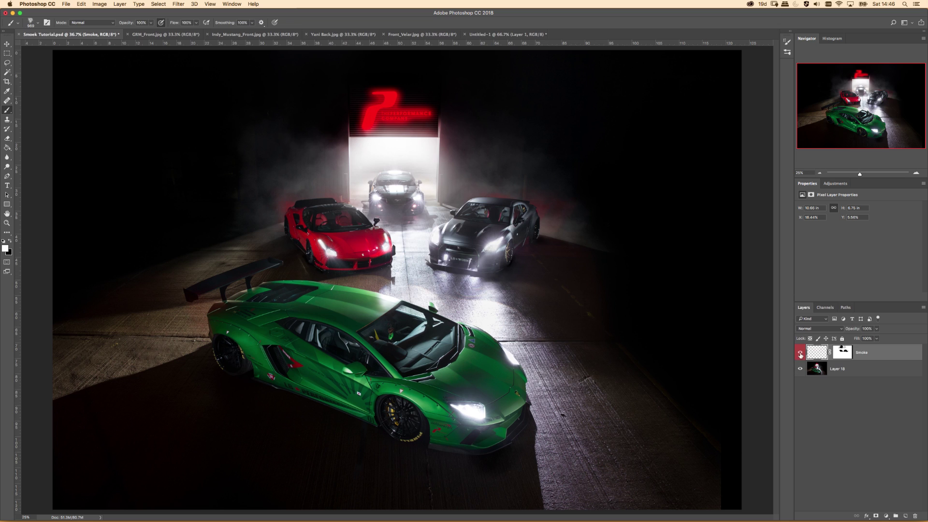
# Compare the car composite with and without the Smoke layer, and review the smoke effects in the other open car photos.
pyautogui.click(799, 352)
pyautogui.click(800, 353)
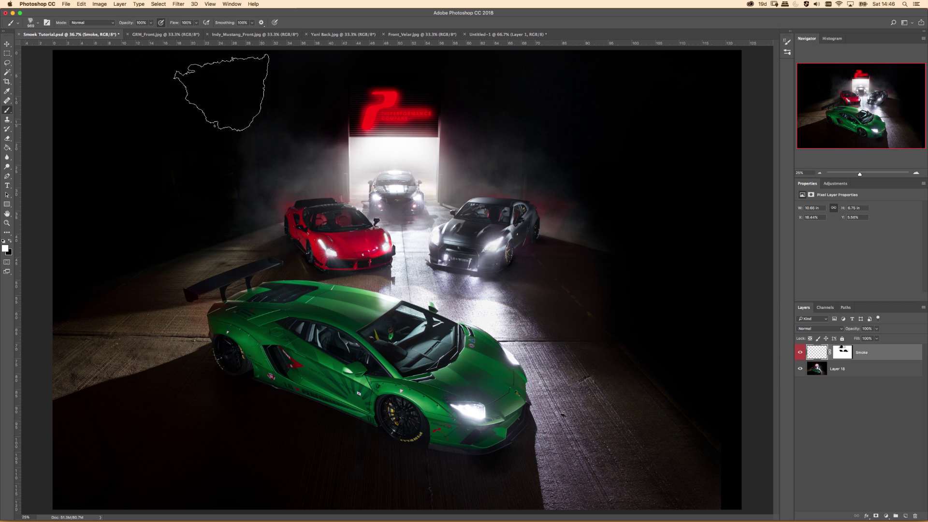
pyautogui.click(164, 34)
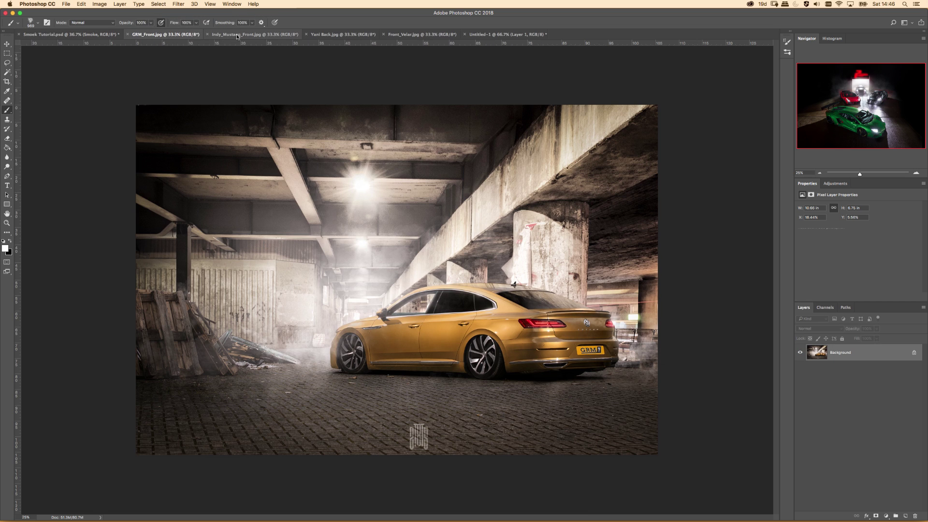
pyautogui.click(238, 36)
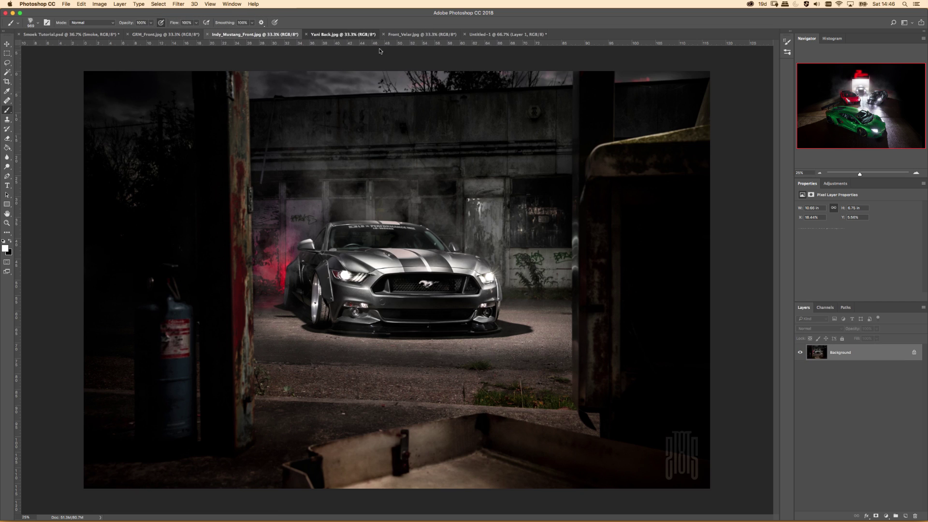
pyautogui.click(343, 35)
pyautogui.click(403, 34)
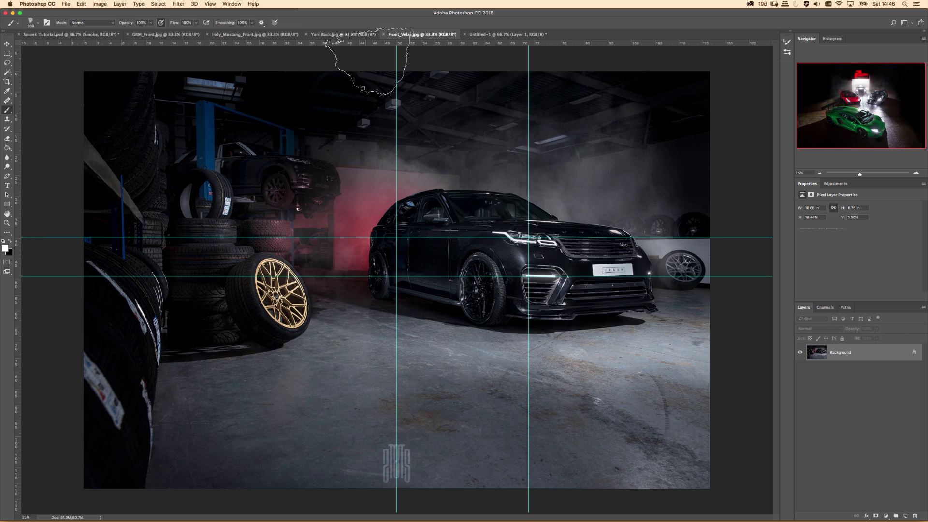
pyautogui.click(341, 34)
pyautogui.click(256, 34)
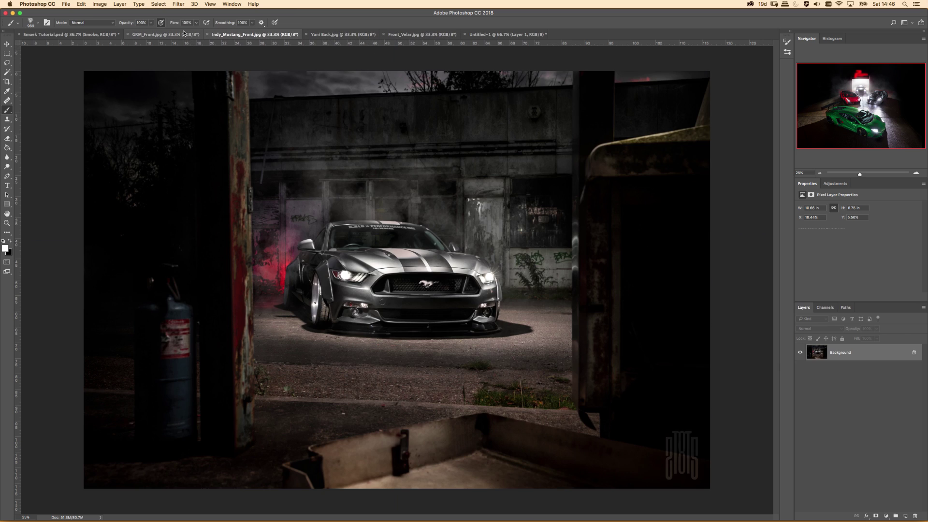
pyautogui.click(184, 34)
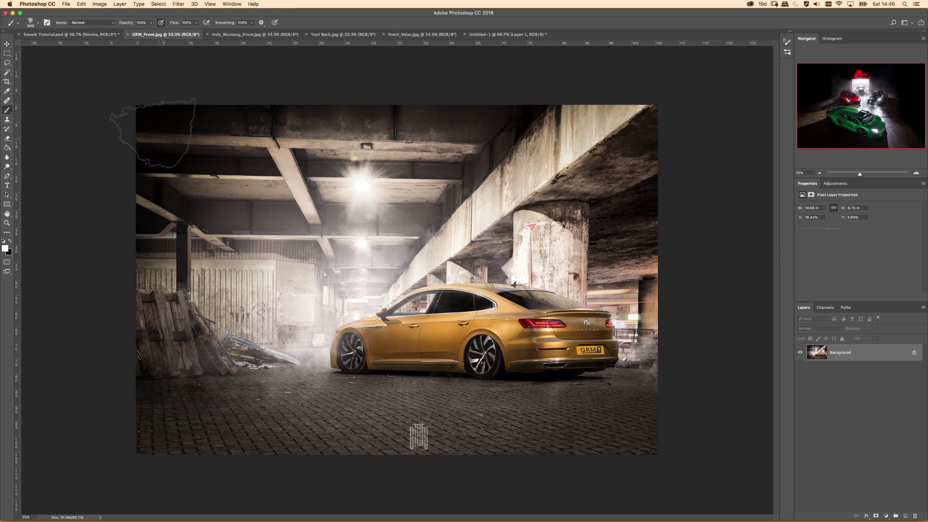
pyautogui.click(109, 34)
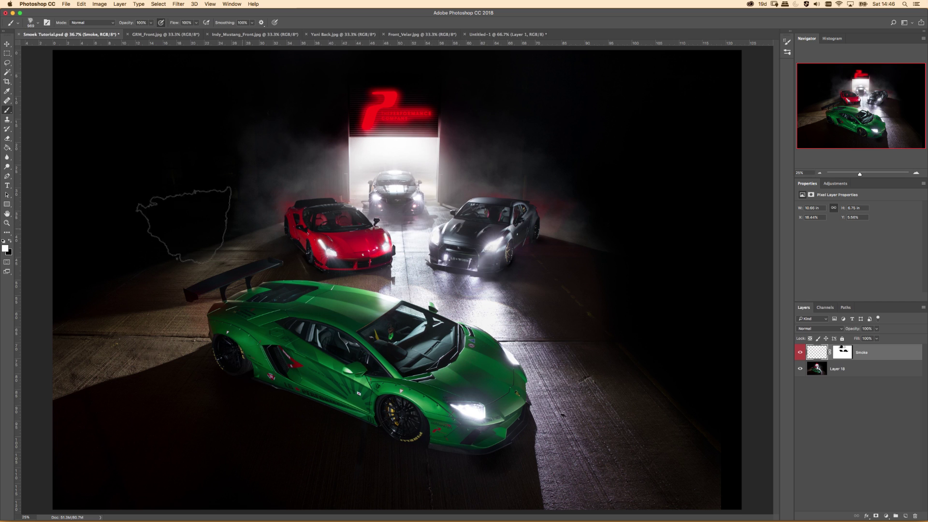
# Examine the available brushes in the SMOKE TWO brush group.
pyautogui.click(37, 25)
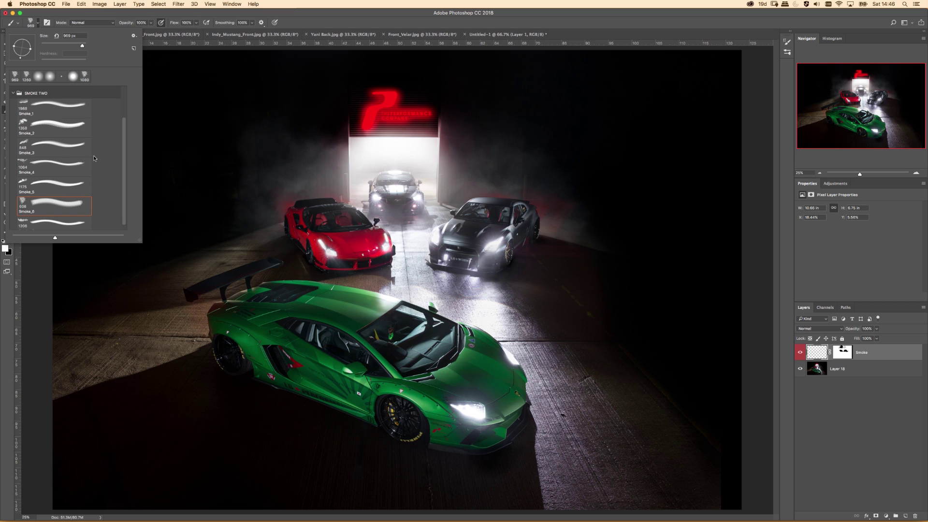
pyautogui.moveTo(124, 166); pyautogui.dragTo(125, 192)
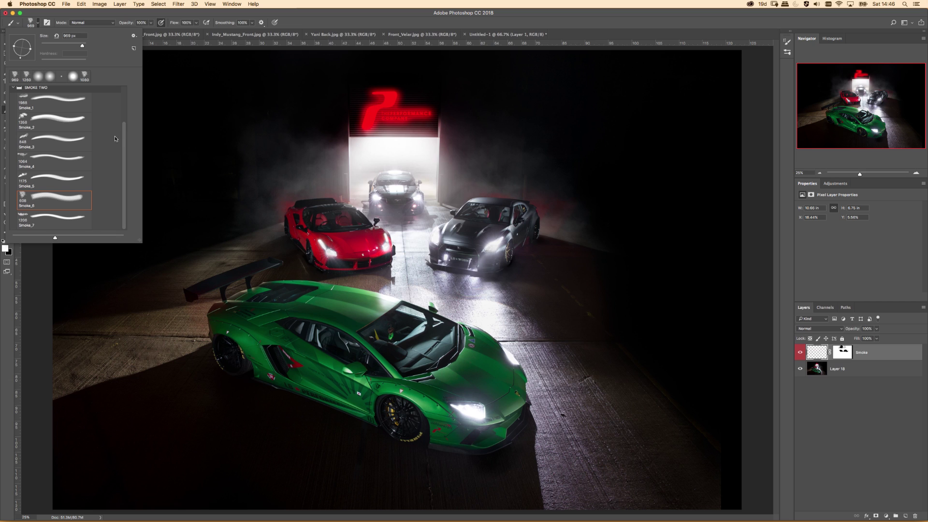
pyautogui.moveTo(124, 130)
pyautogui.mouseDown()
pyautogui.moveTo(137, 95)
pyautogui.moveTo(131, 165)
pyautogui.mouseUp()
pyautogui.scroll(3, 66, 88)
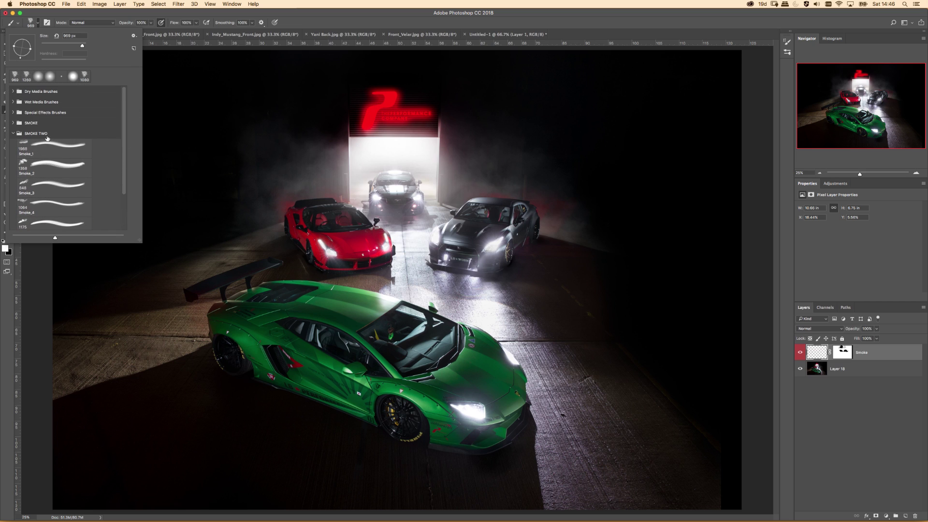
pyautogui.scroll(-3, 125, 141)
pyautogui.scroll(2, 128, 160)
pyautogui.scroll(-3, 139, 203)
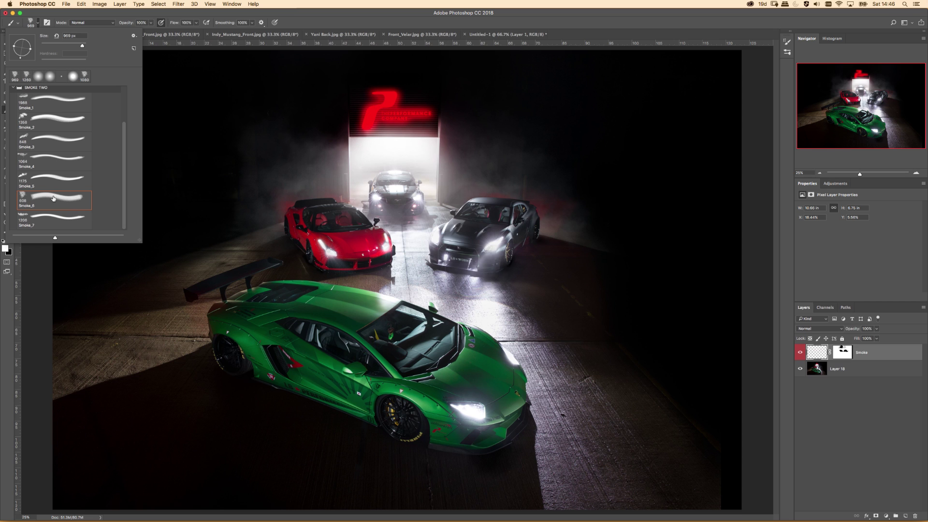
# Stamp one large Smoke_6 puff in white at the centre of Layer 1 in the Untitled-1 document and inspect it up close.
pyautogui.click(503, 35)
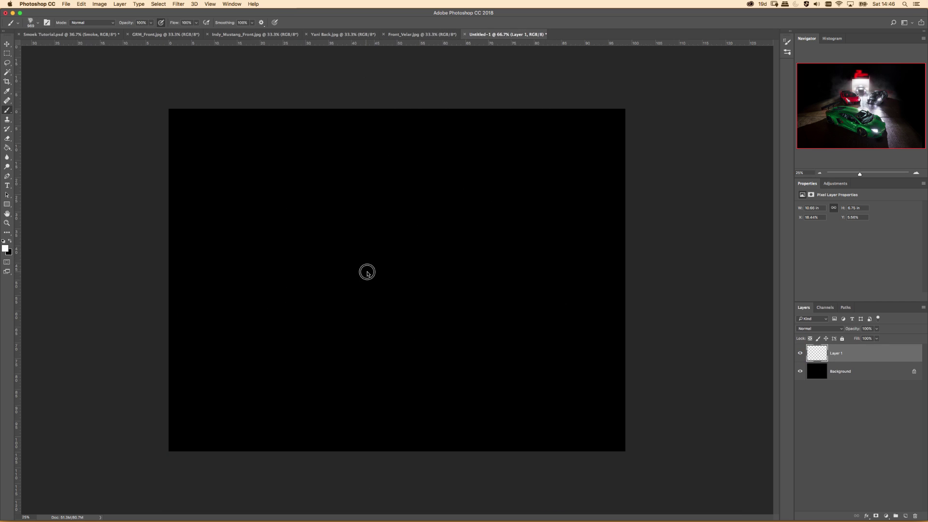
pyautogui.rightClick(368, 273)
pyautogui.press('Return')
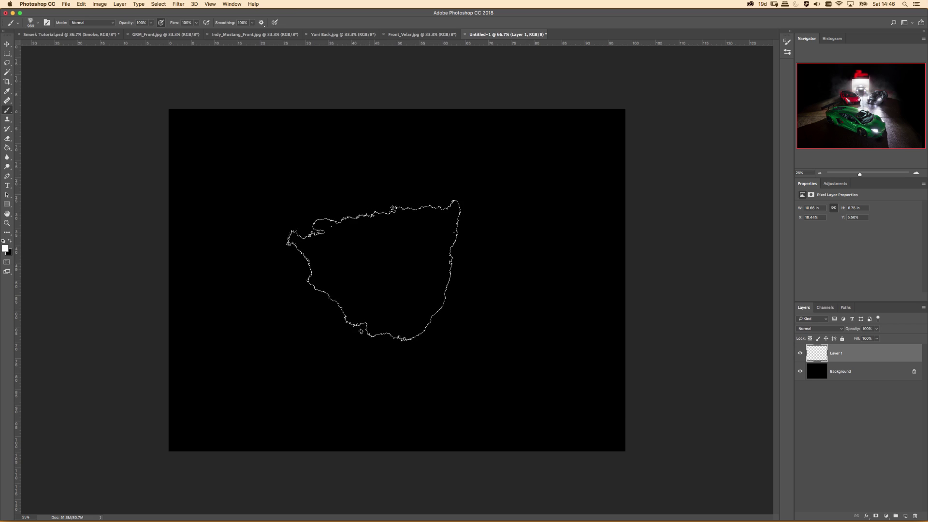
pyautogui.moveTo(372, 268); pyautogui.dragTo(400, 269)
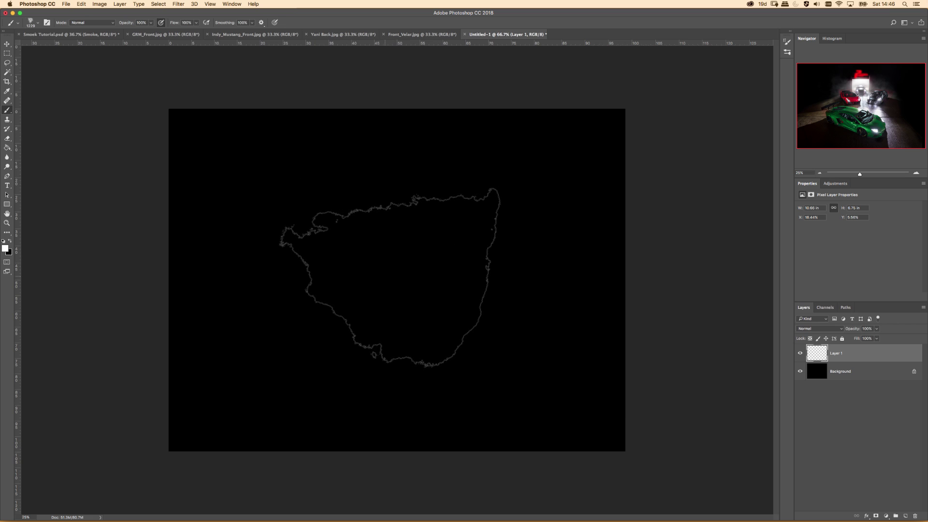
pyautogui.click(389, 276)
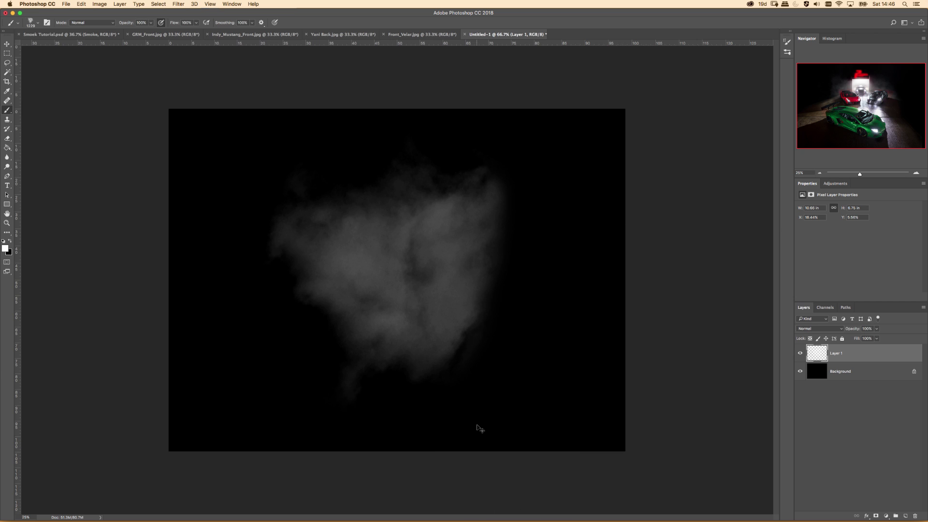
pyautogui.press('super+plus')
pyautogui.press('super+plus')
pyautogui.moveTo(415, 250); pyautogui.dragTo(250, 261)
pyautogui.scroll(-5, 250, 261)
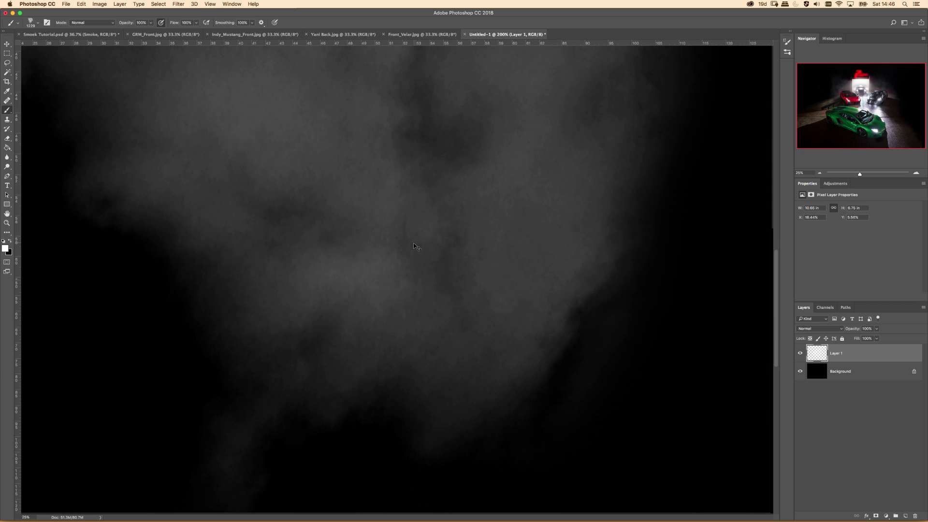
pyautogui.press('super+0')
pyautogui.press('super+minus')
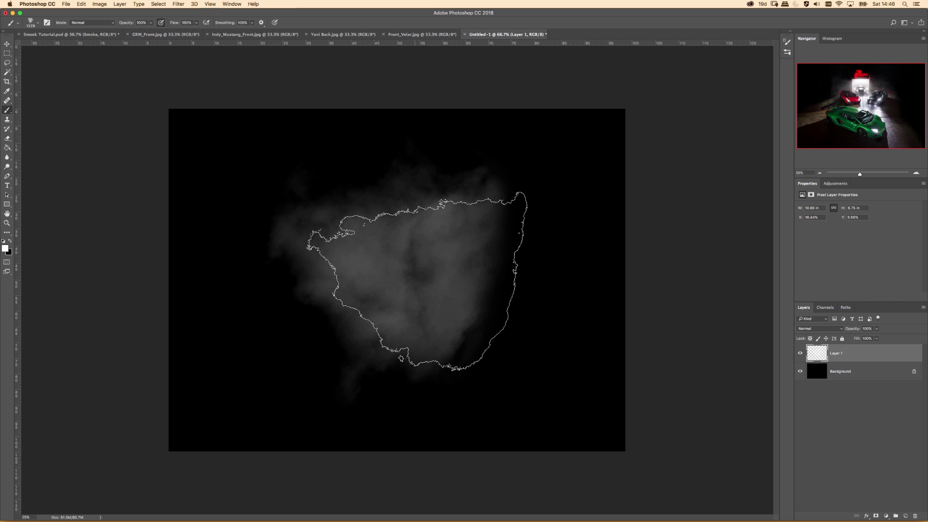
# Stamp a 1175 px Smoke_5 plume on its own new layer over the lower part of the first smoke puff.
pyautogui.click(38, 23)
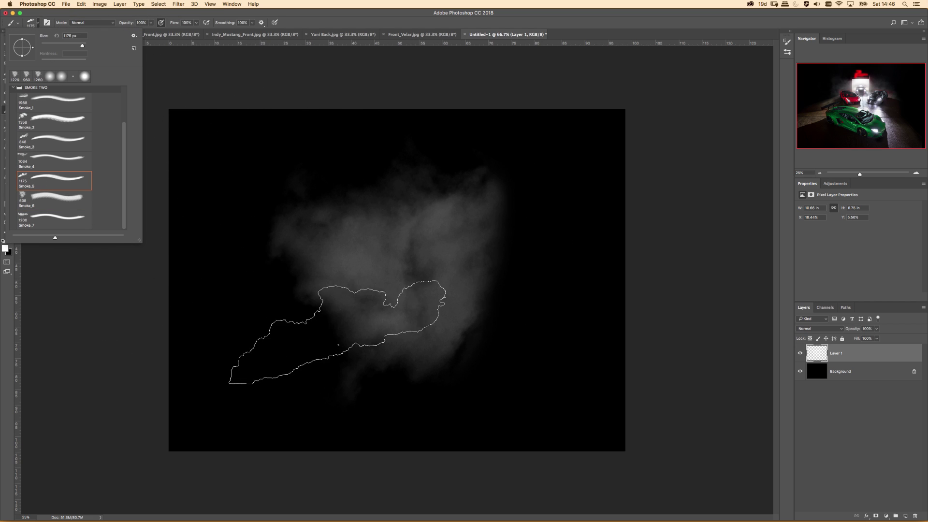
pyautogui.click(317, 344)
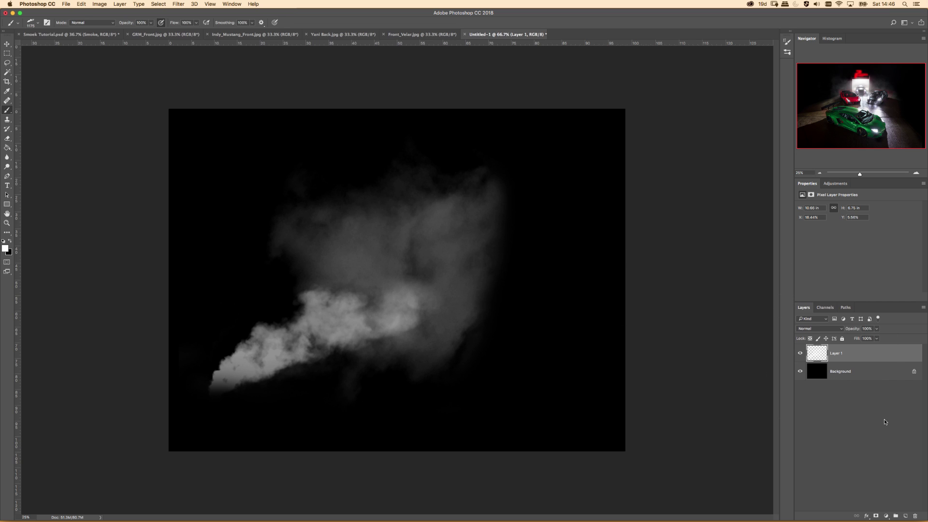
pyautogui.press('super+z')
pyautogui.click(906, 516)
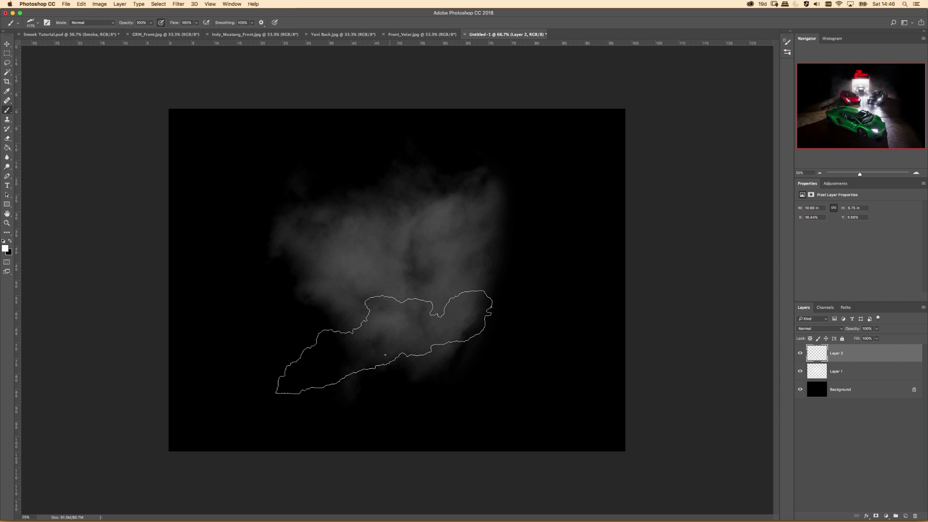
pyautogui.click(391, 358)
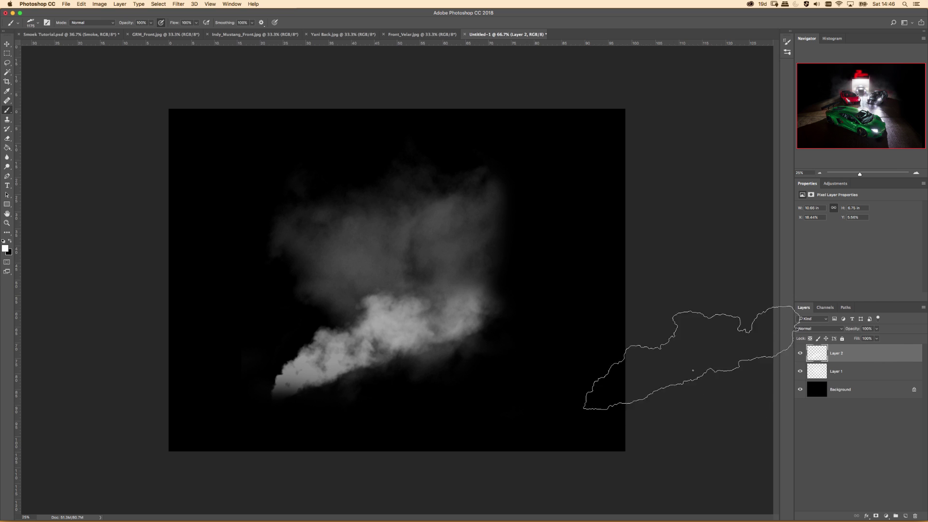
# Enlarge the plume to about 207%, rotate it about 13° along the canvas's lower edge, and add another empty layer.
pyautogui.press('super+t')
pyautogui.moveTo(609, 278); pyautogui.dragTo(612, 340)
pyautogui.moveTo(543, 279); pyautogui.dragTo(703, 219)
pyautogui.moveTo(448, 331); pyautogui.dragTo(429, 401)
pyautogui.moveTo(691, 290); pyautogui.dragTo(726, 277)
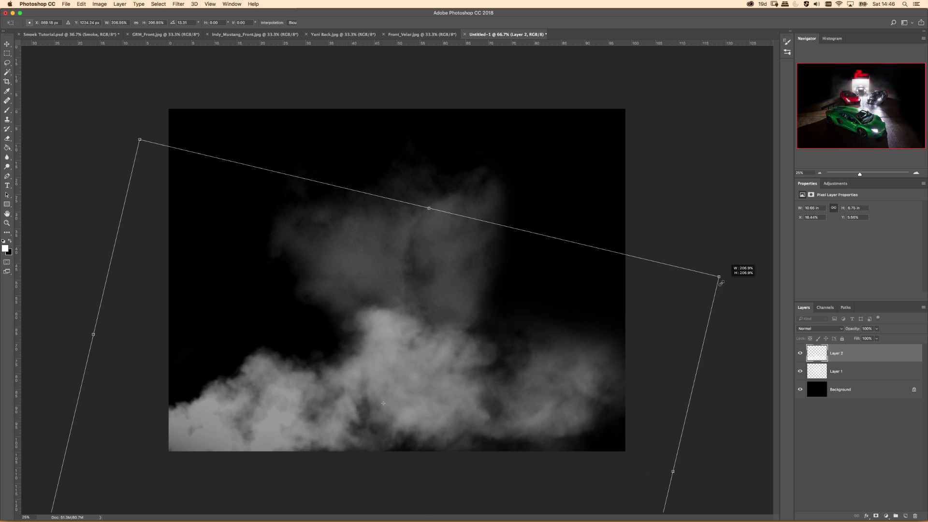
pyautogui.press('b')
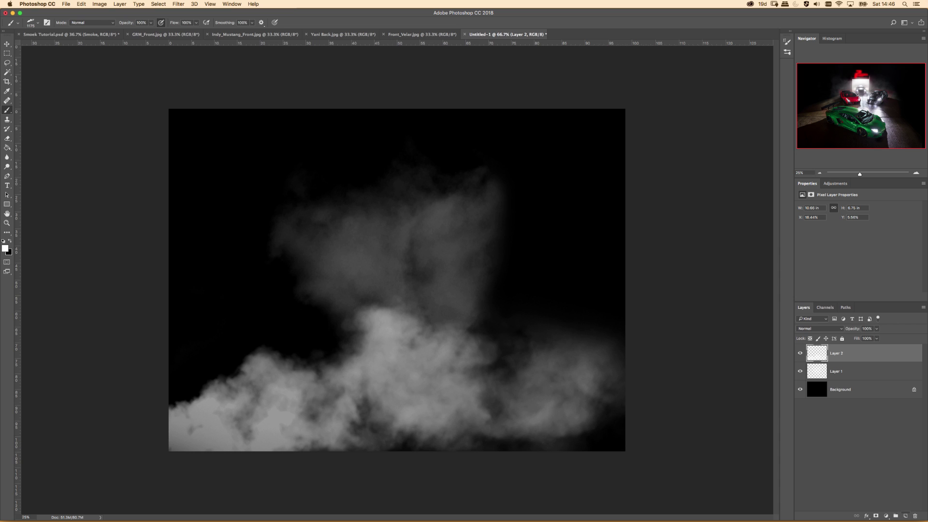
pyautogui.click(895, 511)
# Examine the existing smoke around the doorway and the rear cars in Smoek Tutorial.psd up close.
pyautogui.click(68, 35)
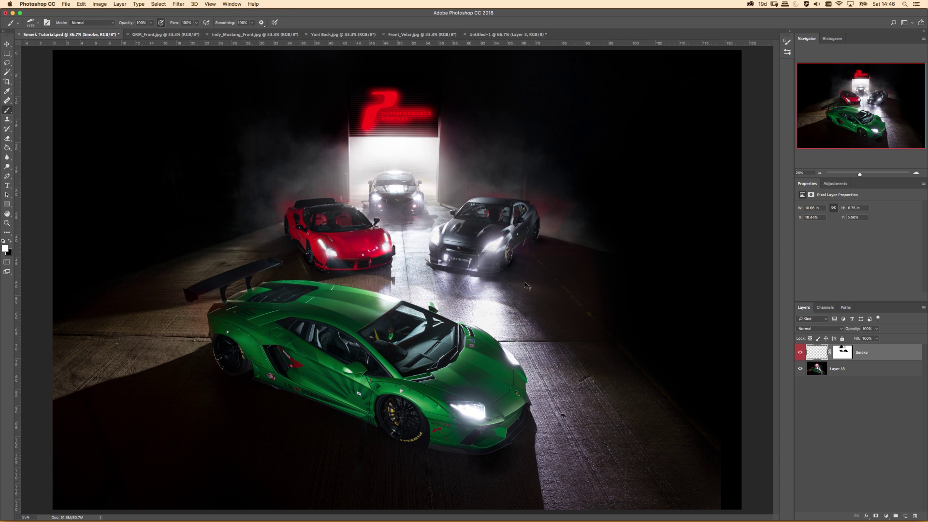
pyautogui.press('super+plus')
pyautogui.press('super+plus')
pyautogui.press('super+plus')
pyautogui.moveTo(528, 144); pyautogui.dragTo(227, 365)
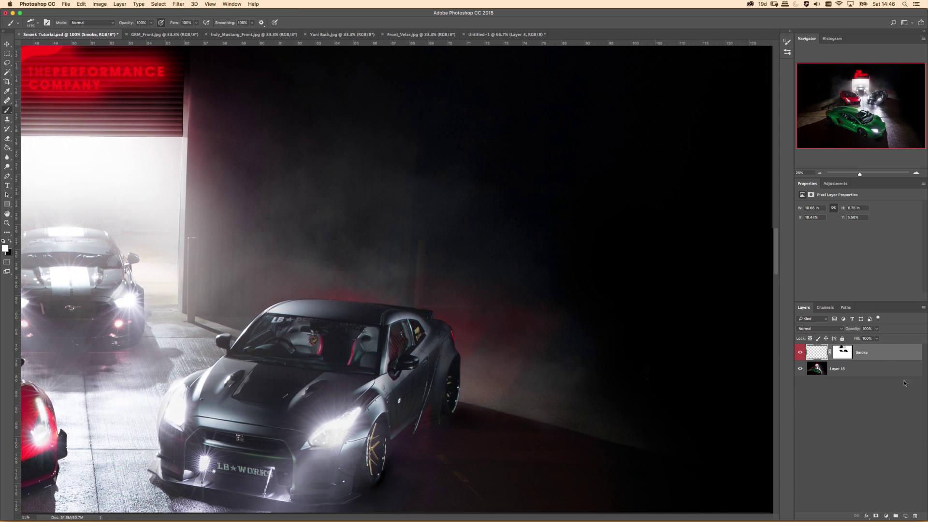
pyautogui.hscroll(-6, 408, 191)
pyautogui.scroll(-2, 408, 191)
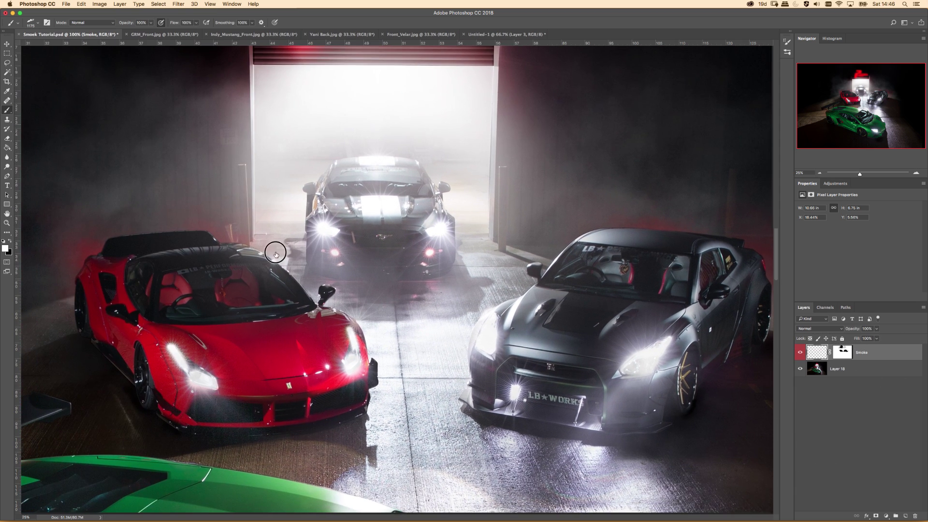
pyautogui.hscroll(-6, 285, 252)
pyautogui.scroll(1, 285, 253)
pyautogui.press('super+minus')
pyautogui.press('super+minus')
pyautogui.press('super+minus')
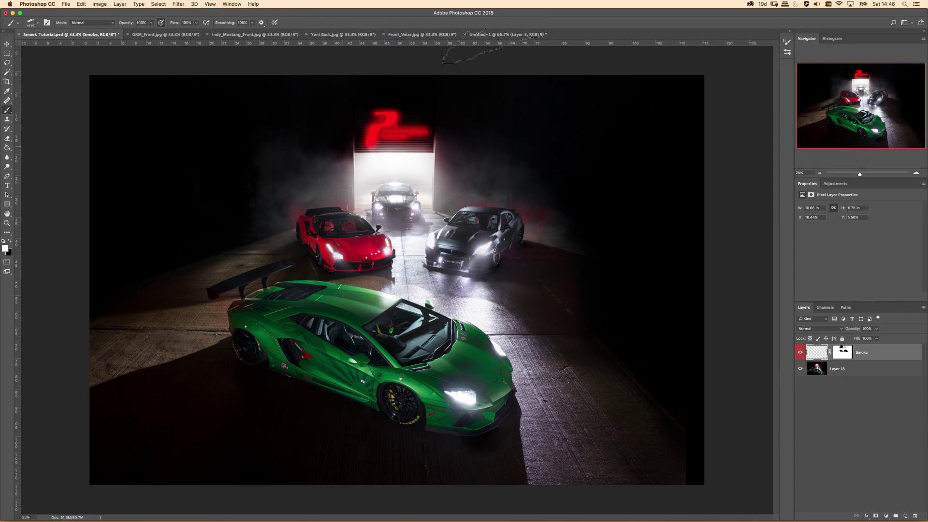
pyautogui.press('super+minus')
# Delete Layer 2 and Layer 3 from the Untitled-1 document.
pyautogui.click(502, 34)
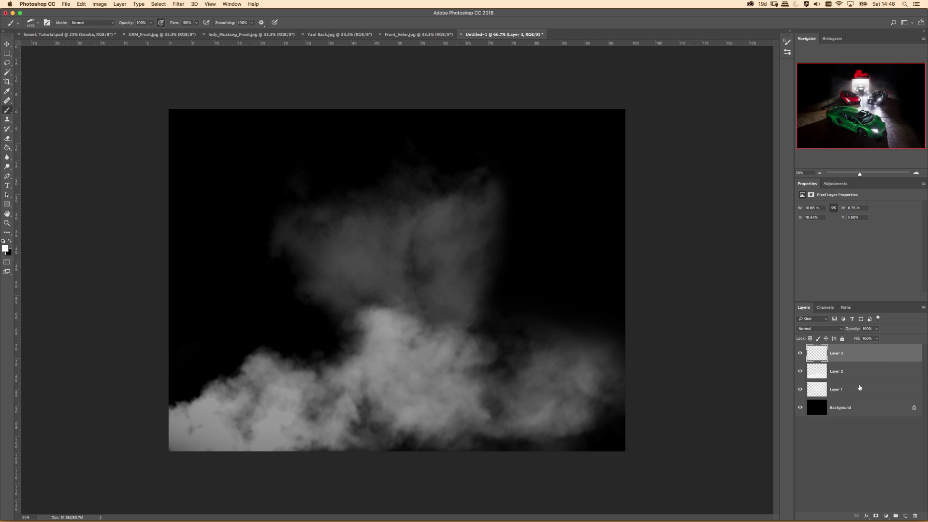
pyautogui.keyDown('shift'); pyautogui.click(868, 379); pyautogui.keyUp('shift')
pyautogui.moveTo(871, 371); pyautogui.dragTo(915, 516)
# Hide the Smoke layer in Smoek Tutorial.psd and add a new empty layer directly above the car image layer.
pyautogui.moveTo(801, 329); pyautogui.dragTo(826, 351)
pyautogui.click(801, 352)
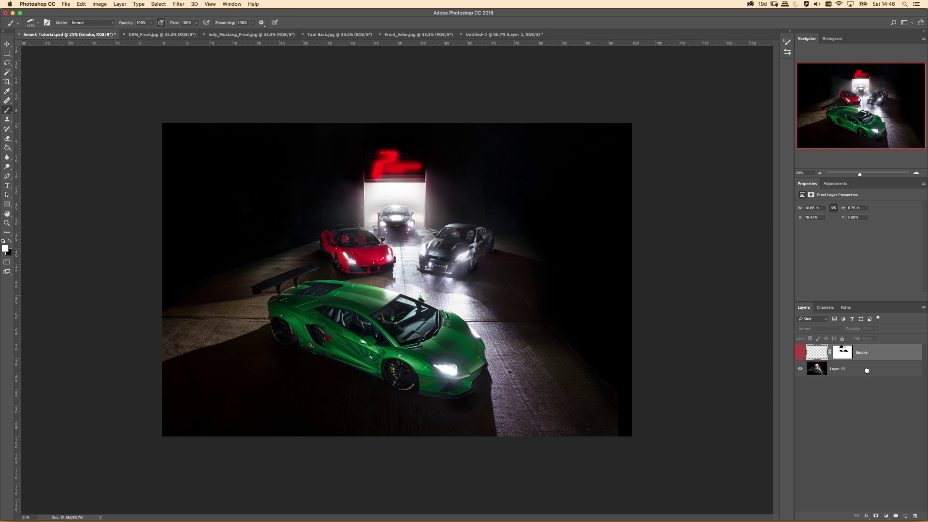
pyautogui.click(867, 370)
pyautogui.press('super+plus')
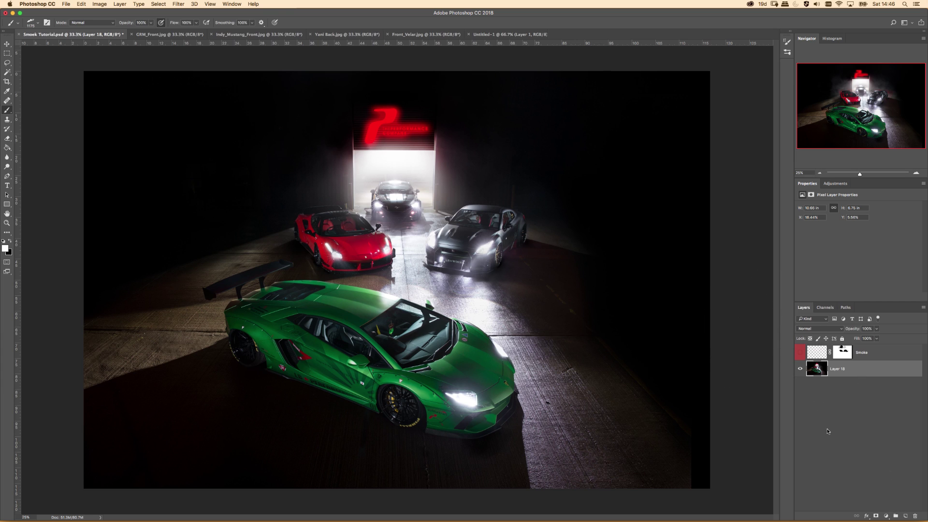
pyautogui.click(906, 515)
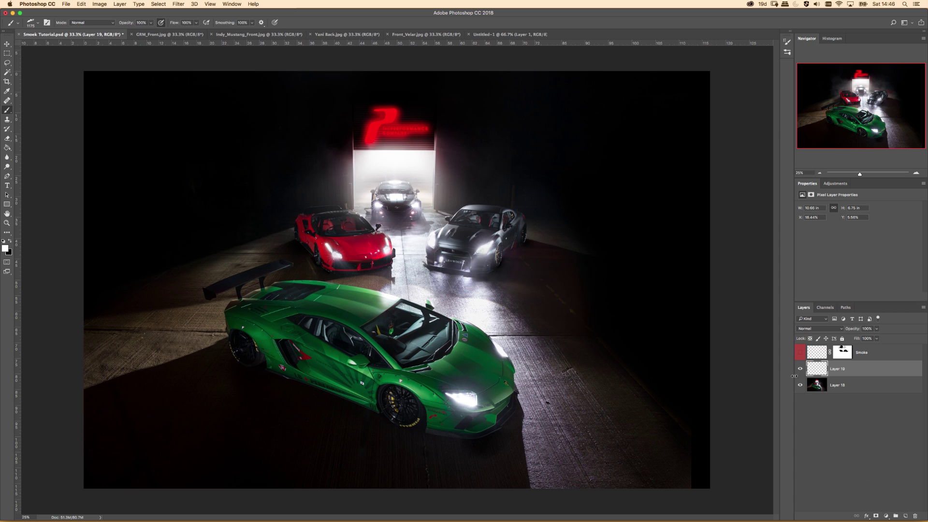
# Choose the Smoke_6 brush, rotate its tip, size it to 1094 px and stamp smoke behind the red car on Layer 19.
pyautogui.click(32, 25)
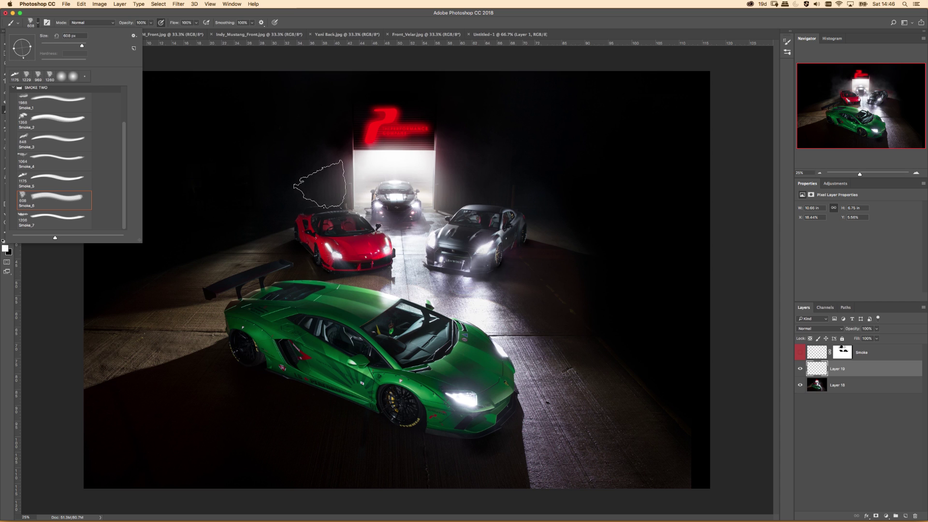
pyautogui.keyDown('ctrl'); pyautogui.keyDown('alt'); pyautogui.moveTo(340, 217); pyautogui.dragTo(461, 217); pyautogui.keyUp('alt'); pyautogui.keyUp('ctrl')
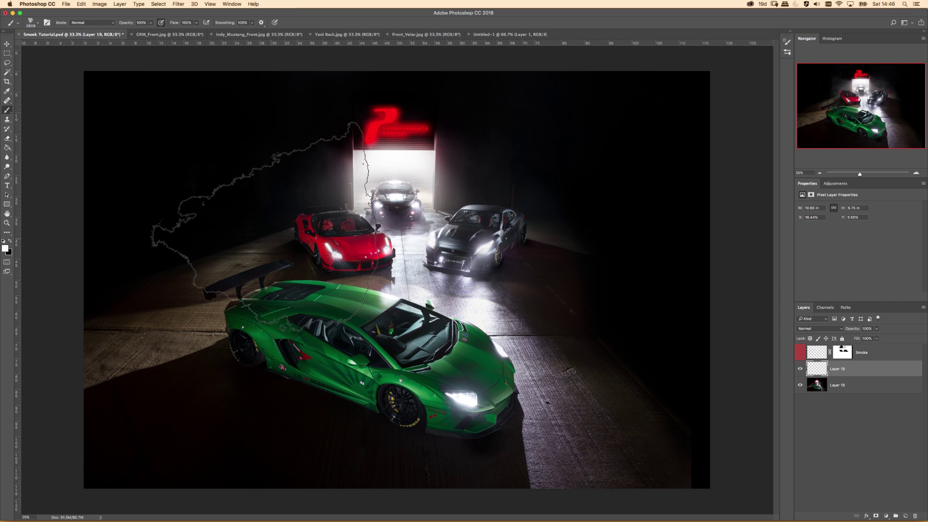
pyautogui.click(35, 25)
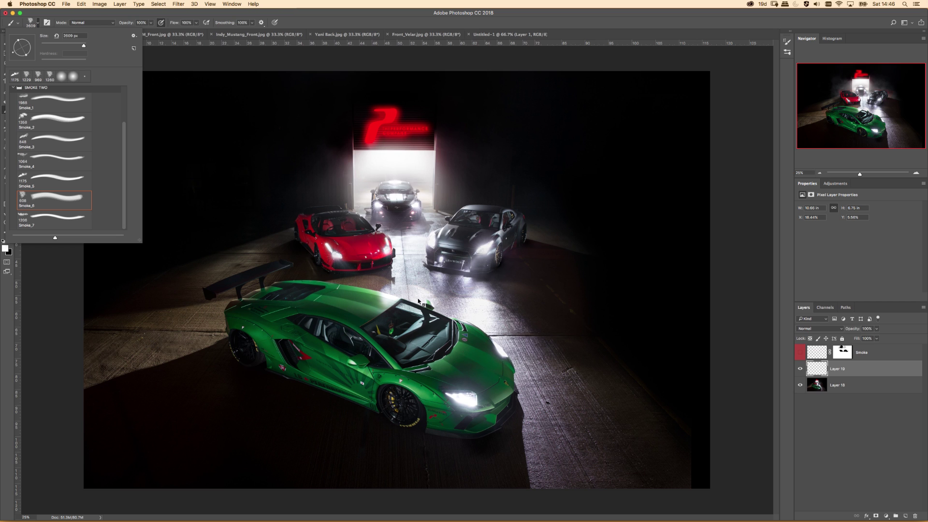
pyautogui.moveTo(430, 269)
pyautogui.mouseDown()
pyautogui.moveTo(309, 276)
pyautogui.moveTo(364, 190)
pyautogui.mouseUp()
pyautogui.moveTo(368, 281); pyautogui.dragTo(366, 333)
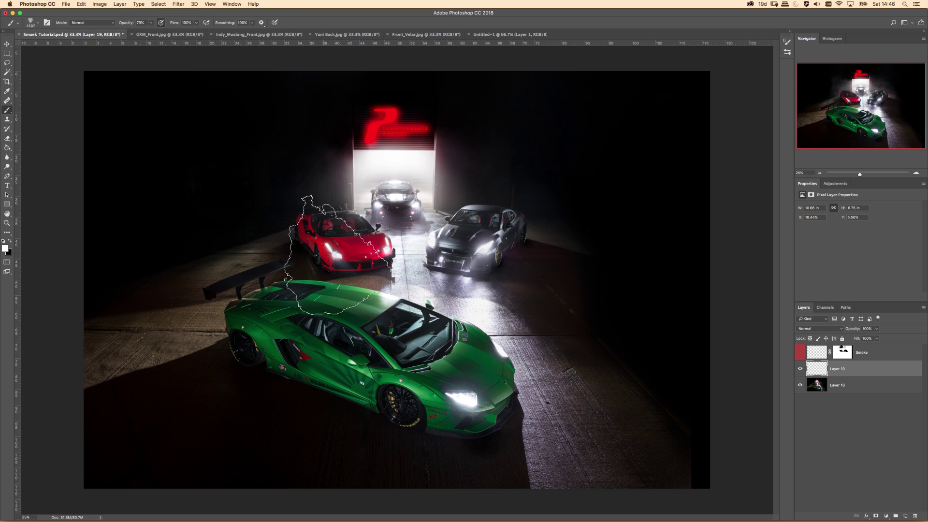
pyautogui.moveTo(323, 255); pyautogui.dragTo(346, 261)
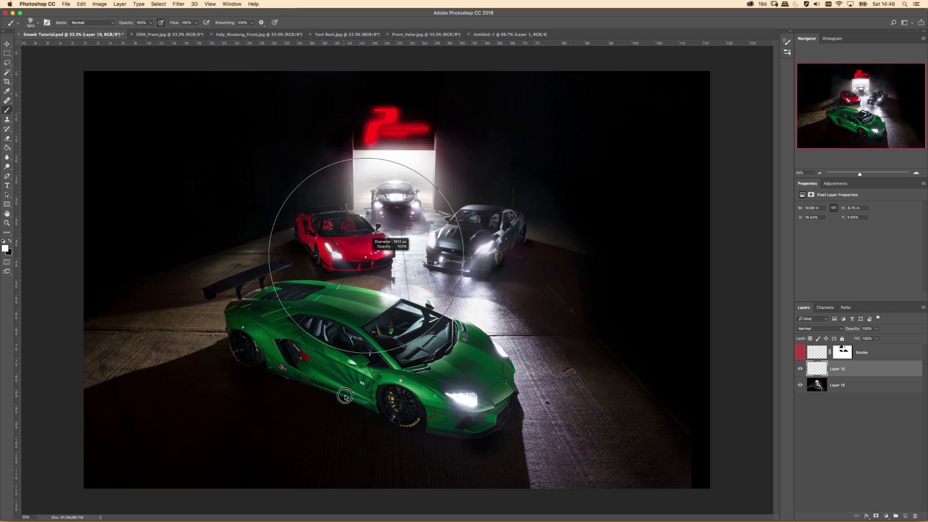
pyautogui.moveTo(345, 397); pyautogui.dragTo(344, 398)
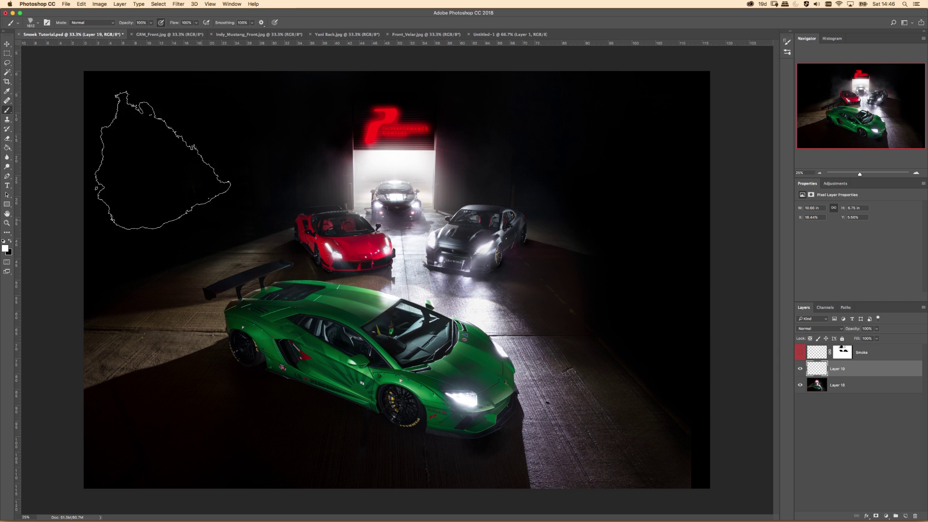
pyautogui.click(37, 25)
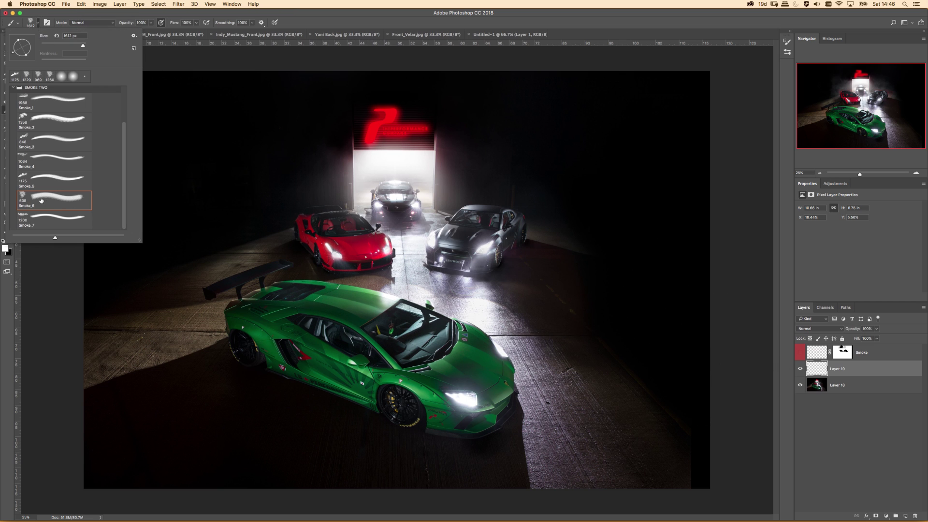
pyautogui.moveTo(341, 255); pyautogui.dragTo(369, 255)
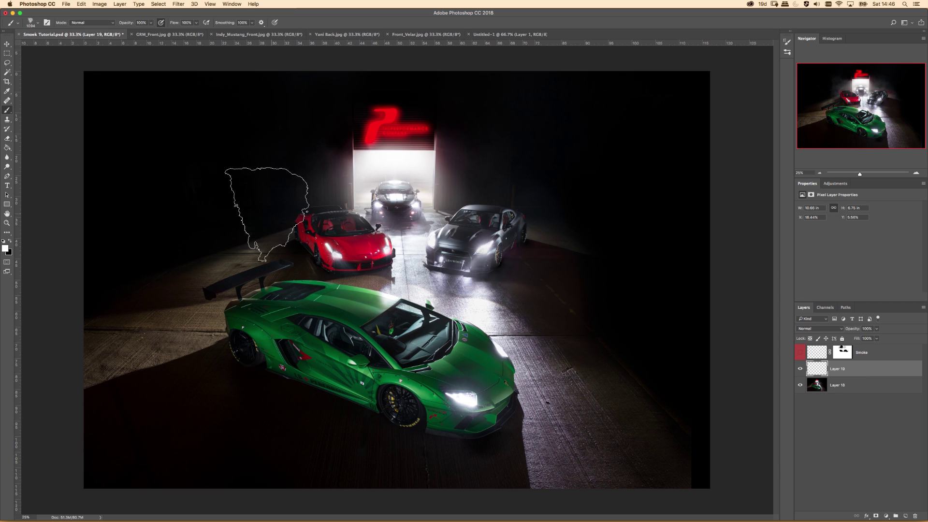
pyautogui.click(39, 24)
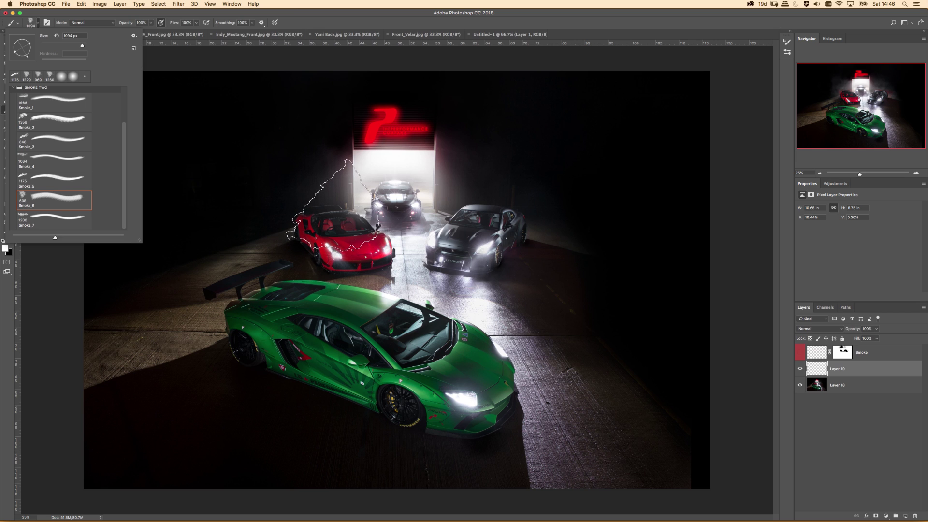
pyautogui.press('Return')
pyautogui.click(333, 205)
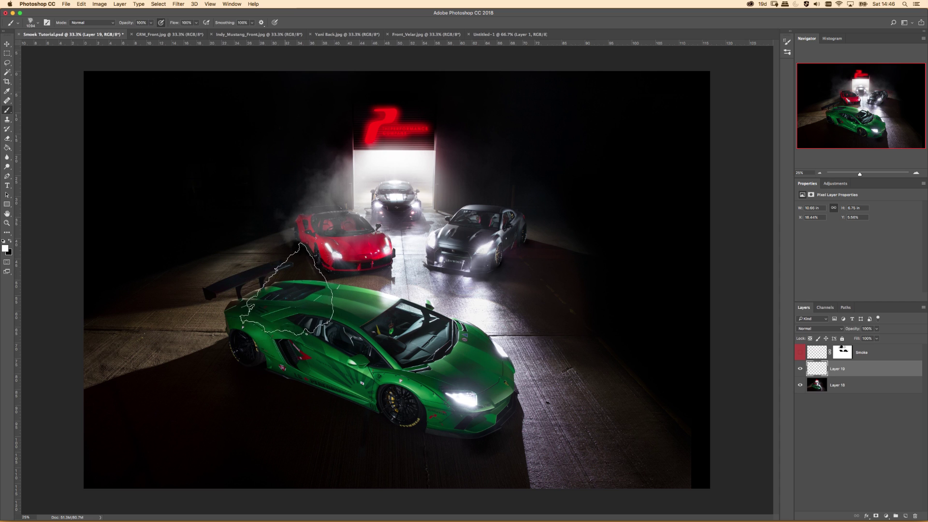
# Examine the stamped smoke around and over the red car up close.
pyautogui.press('super+plus')
pyautogui.press('super+plus')
pyautogui.press('super+plus')
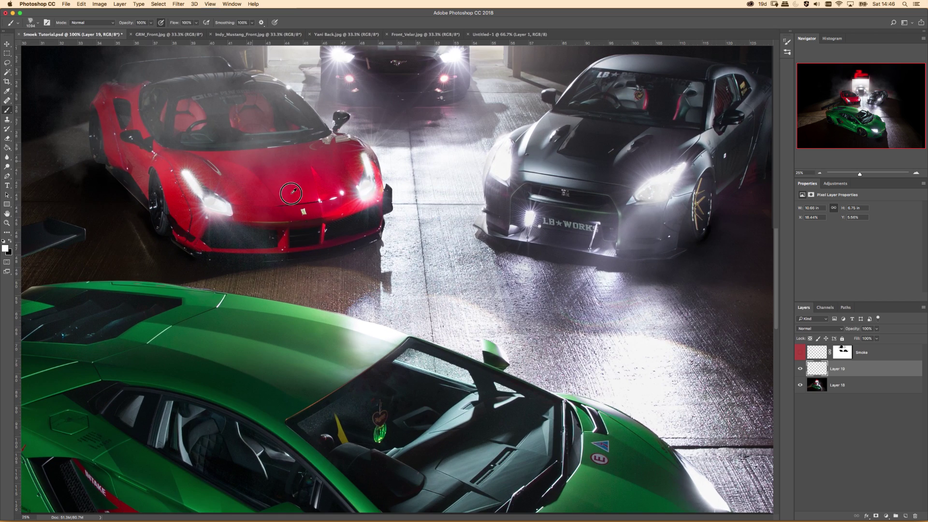
pyautogui.moveTo(291, 193); pyautogui.dragTo(425, 330)
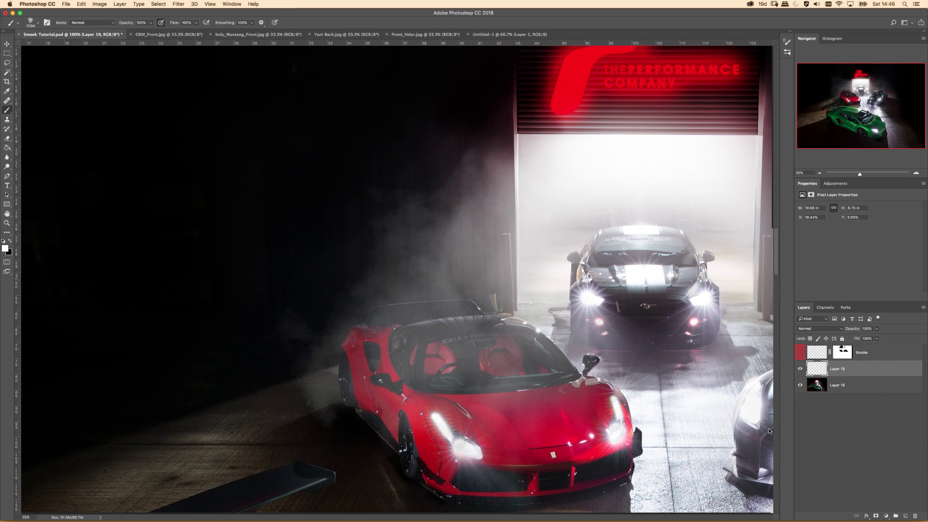
pyautogui.press('super+minus')
pyautogui.press('super+minus')
pyautogui.press('super+minus')
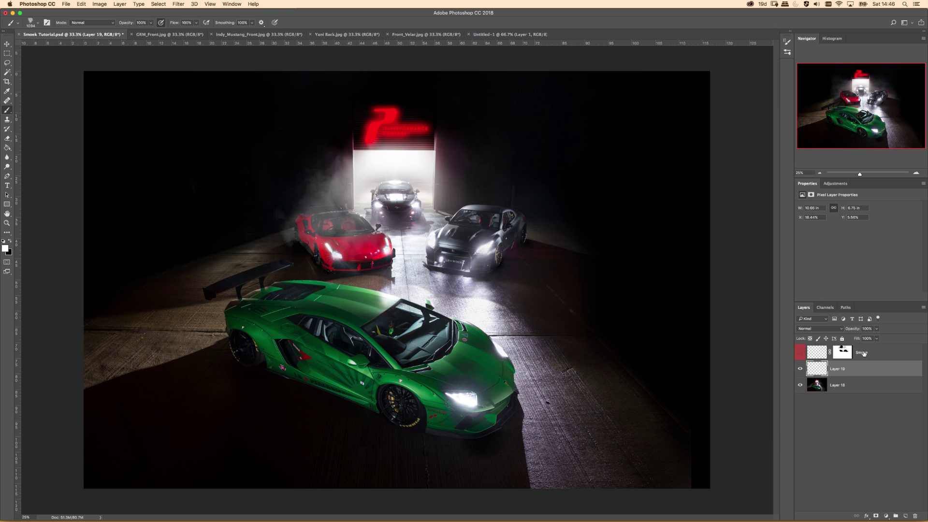
# Load the red car's saved path as a selection, invert it, and add it as a mask to Layer 19.
pyautogui.click(845, 308)
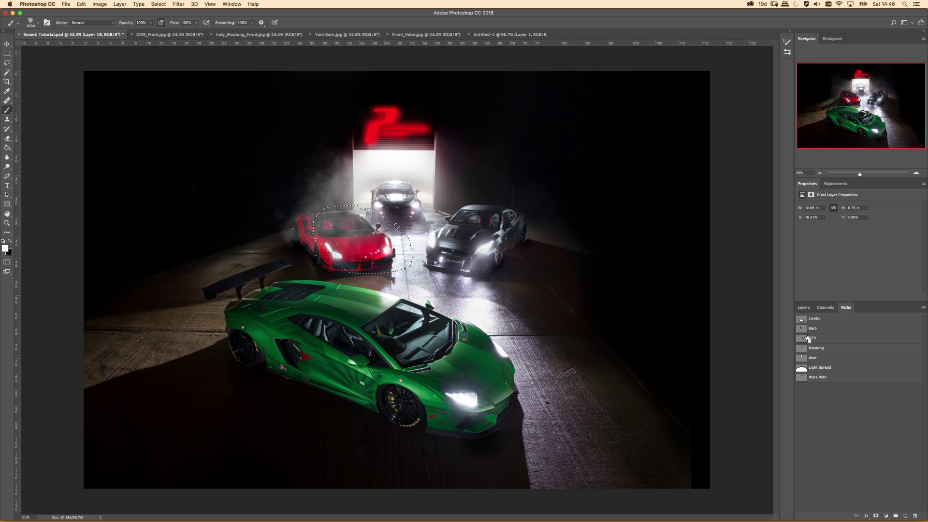
pyautogui.click(829, 328)
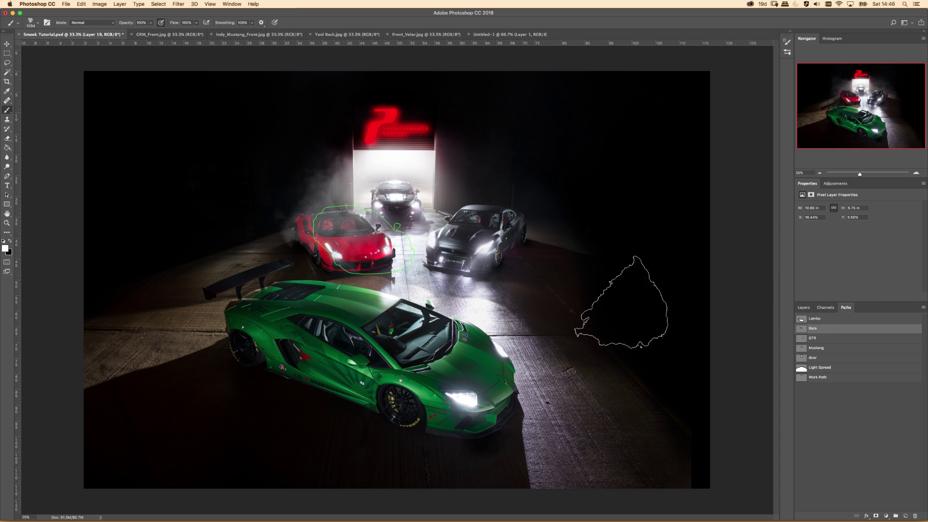
pyautogui.moveTo(387, 258); pyautogui.dragTo(364, 258)
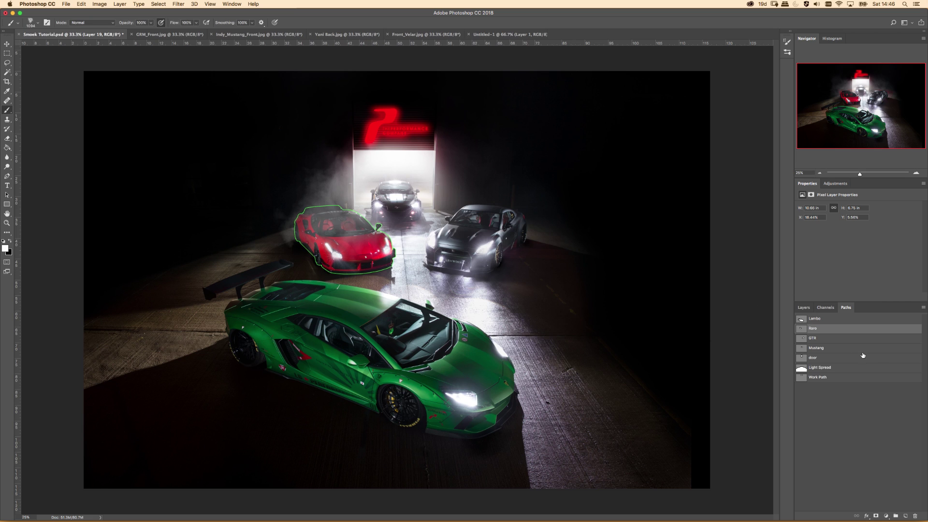
pyautogui.keyDown('ctrl'); pyautogui.click(807, 331); pyautogui.keyUp('ctrl')
pyautogui.click(804, 307)
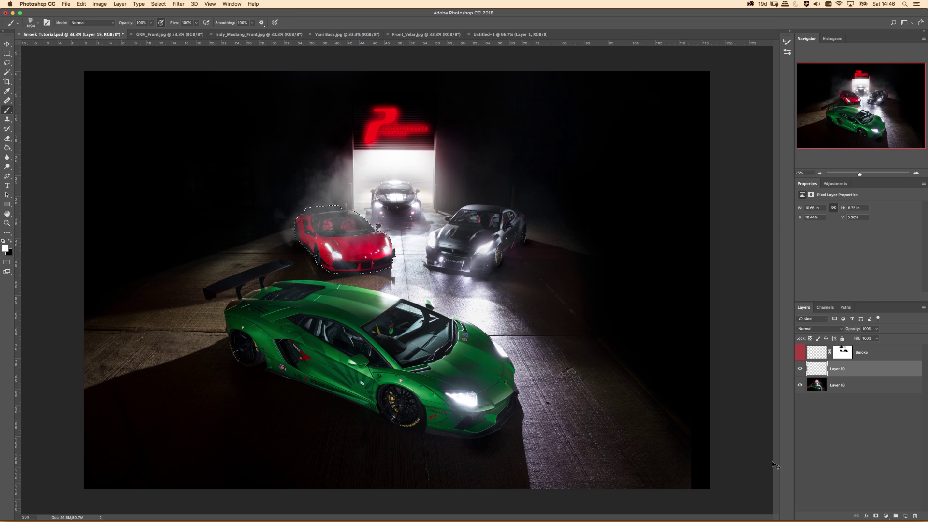
pyautogui.press('super+shift+i')
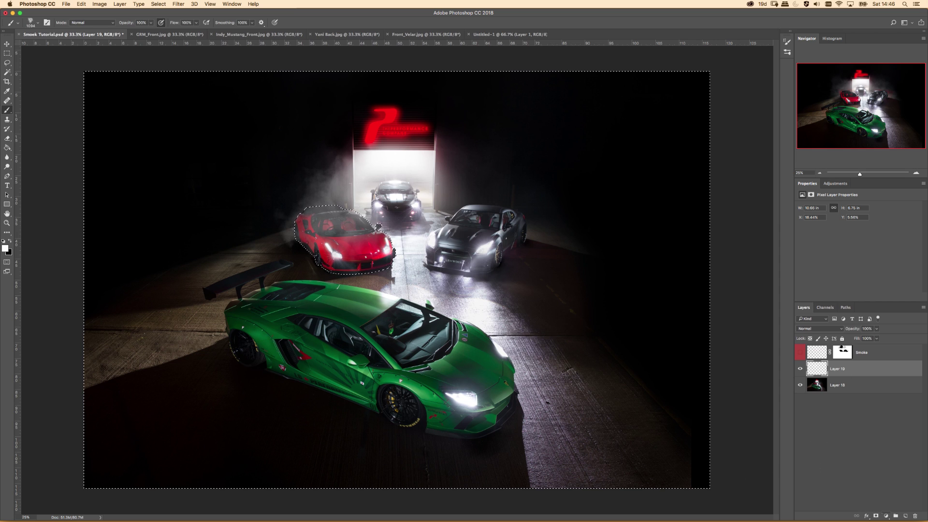
pyautogui.click(876, 516)
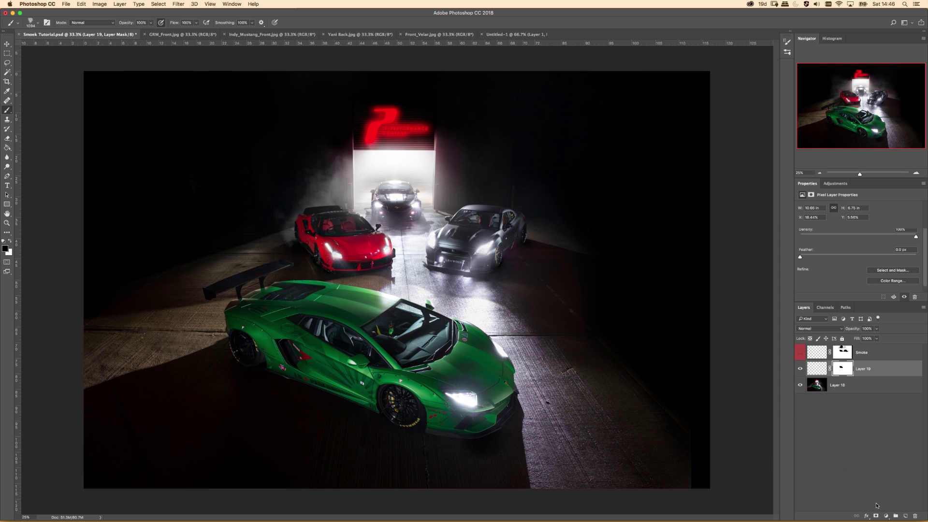
# Try painting smoke back over the red car's rear and roof in Layer 19's mask with a soft round brush, and undo the strokes.
pyautogui.press('super+equal')
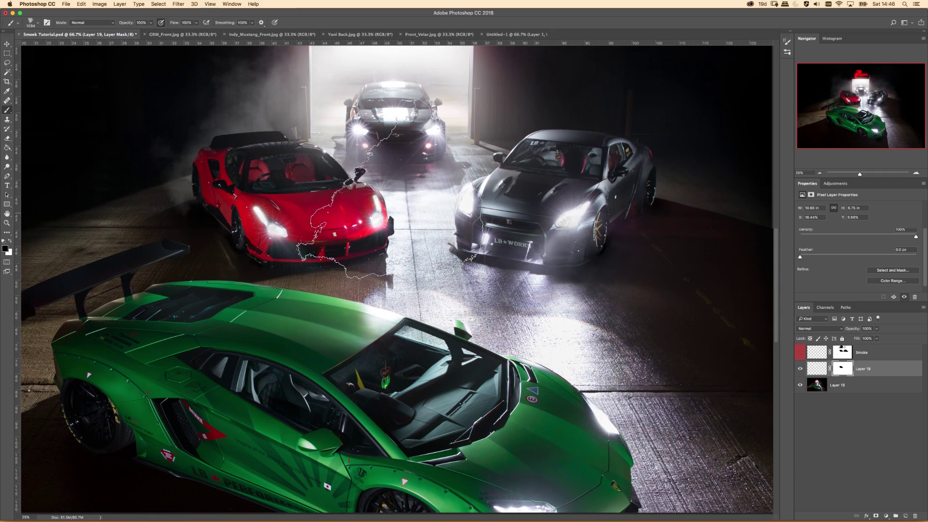
pyautogui.press('super+equal')
pyautogui.moveTo(340, 200); pyautogui.dragTo(534, 369)
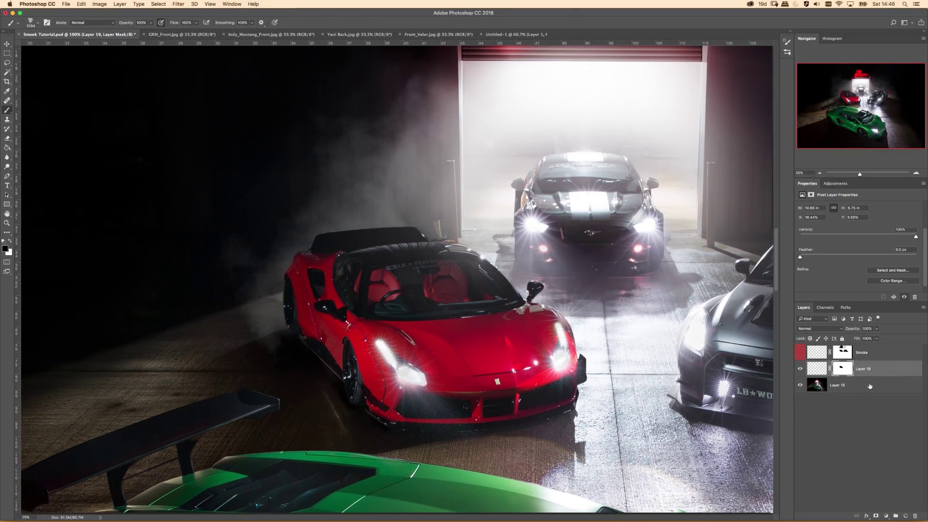
pyautogui.press('x')
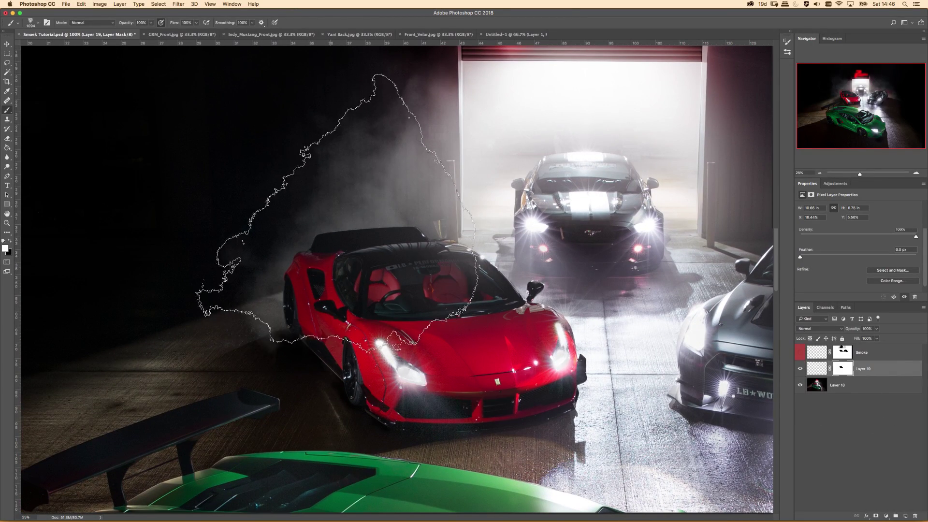
pyautogui.keyDown('ctrl'); pyautogui.keyDown('alt'); pyautogui.moveTo(353, 269); pyautogui.dragTo(223, 266); pyautogui.keyUp('alt'); pyautogui.keyUp('ctrl')
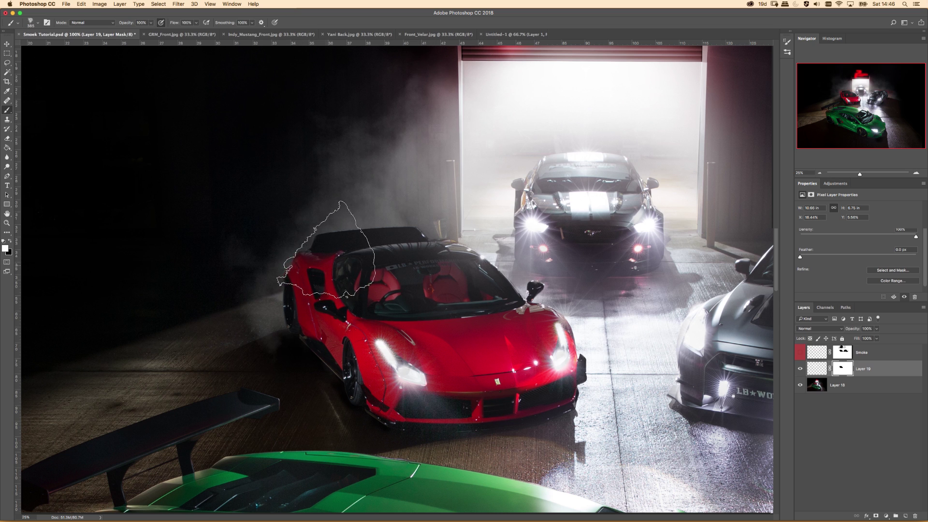
pyautogui.press('x')
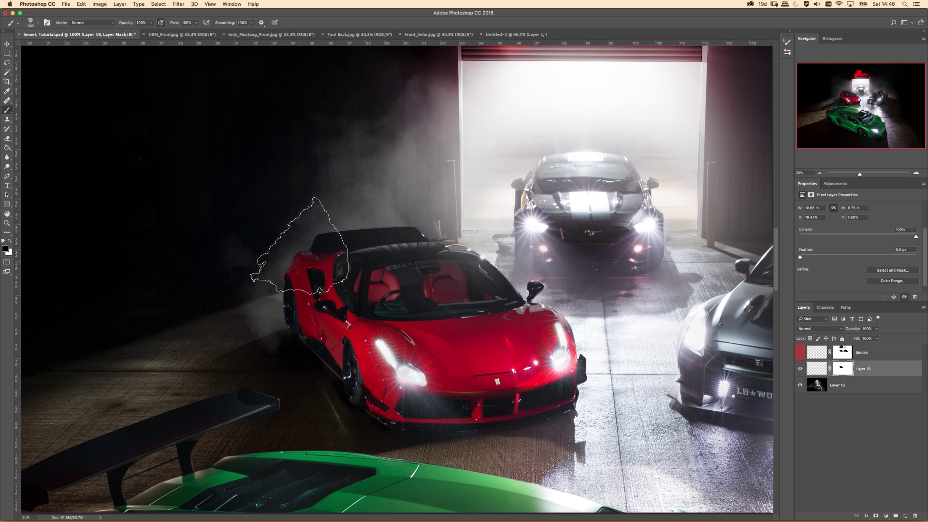
pyautogui.moveTo(300, 257); pyautogui.dragTo(352, 260)
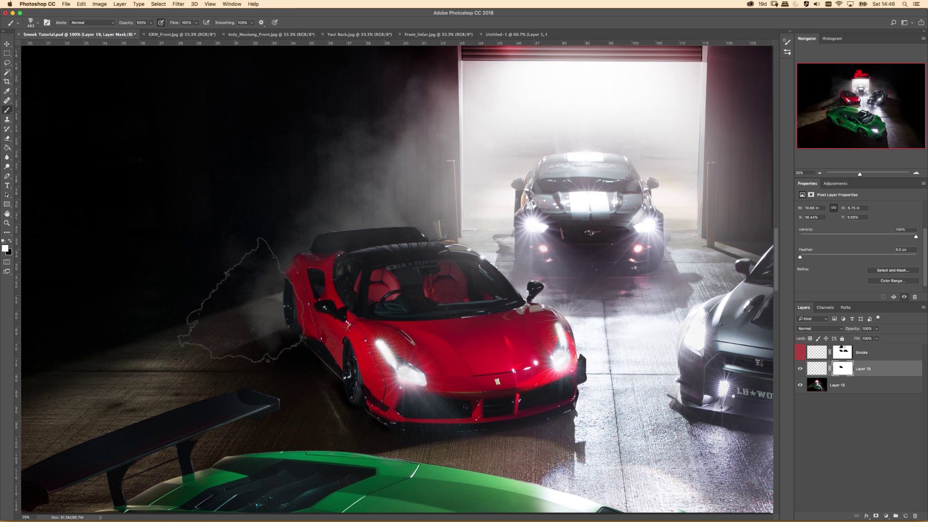
pyautogui.click(38, 23)
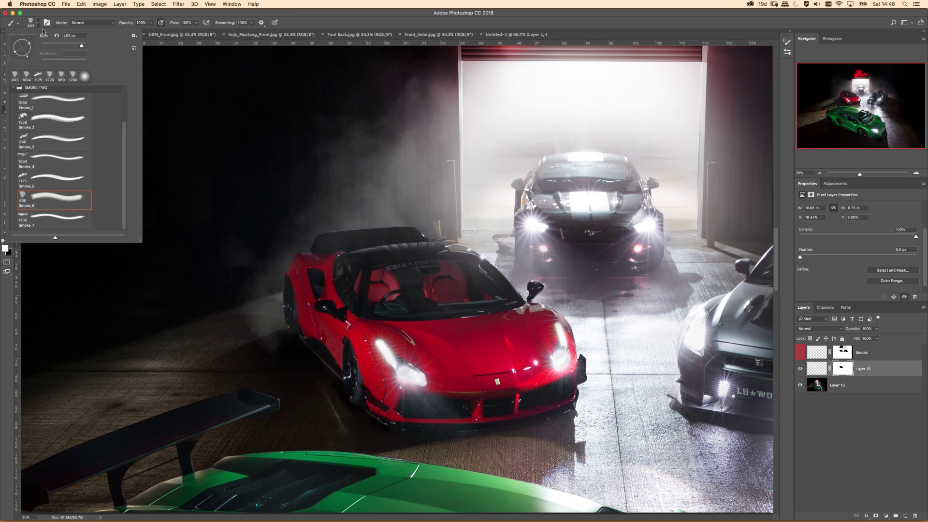
pyautogui.moveTo(291, 266); pyautogui.dragTo(257, 266)
pyautogui.moveTo(345, 237); pyautogui.dragTo(390, 233)
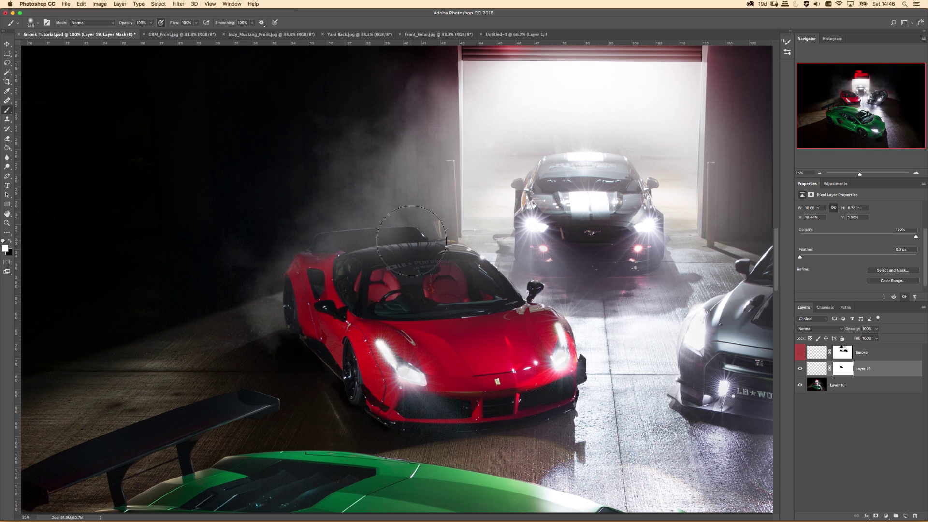
pyautogui.press('alt+super+z')
pyautogui.press('alt+super+z')
pyautogui.press('alt+super+z')
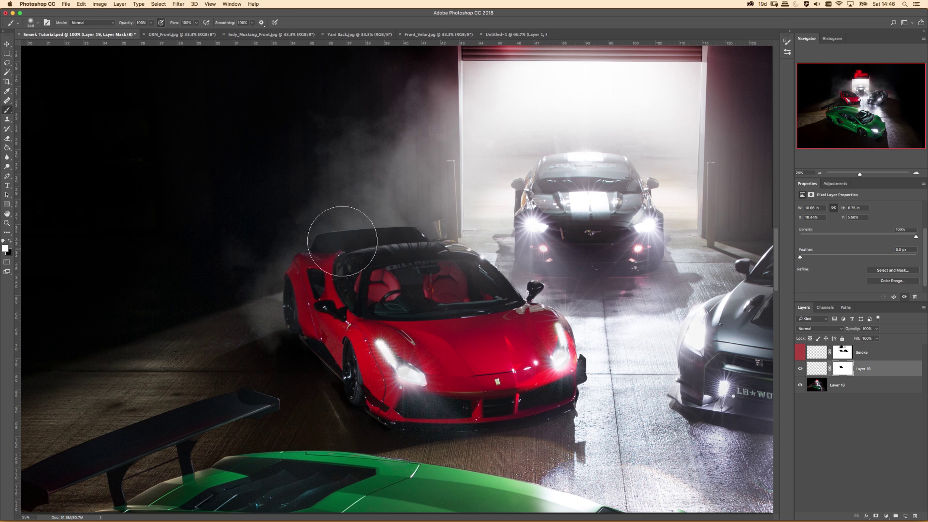
# Return to the Smoke_6 brush, set it to 901 px, rotate its tip and stamp two more plumes behind and beside the red car on Layer 19.
pyautogui.click(31, 22)
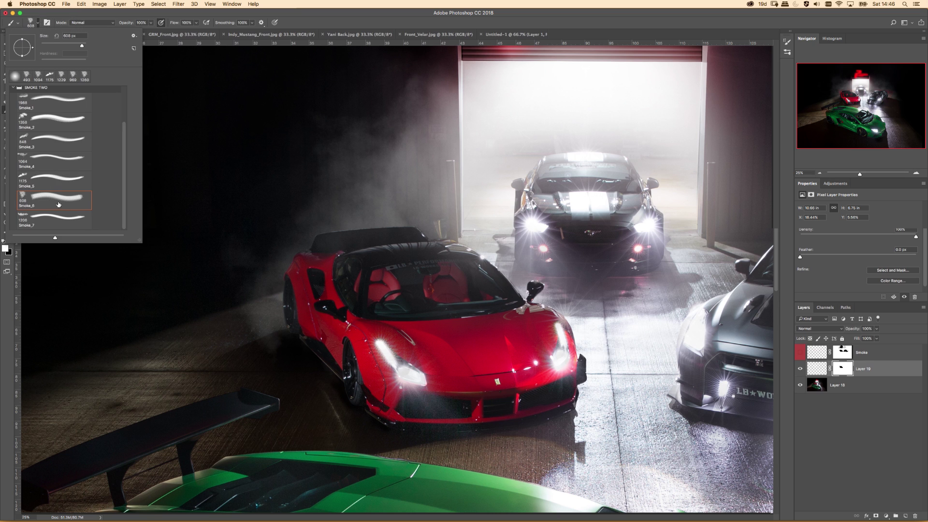
pyautogui.press('Return')
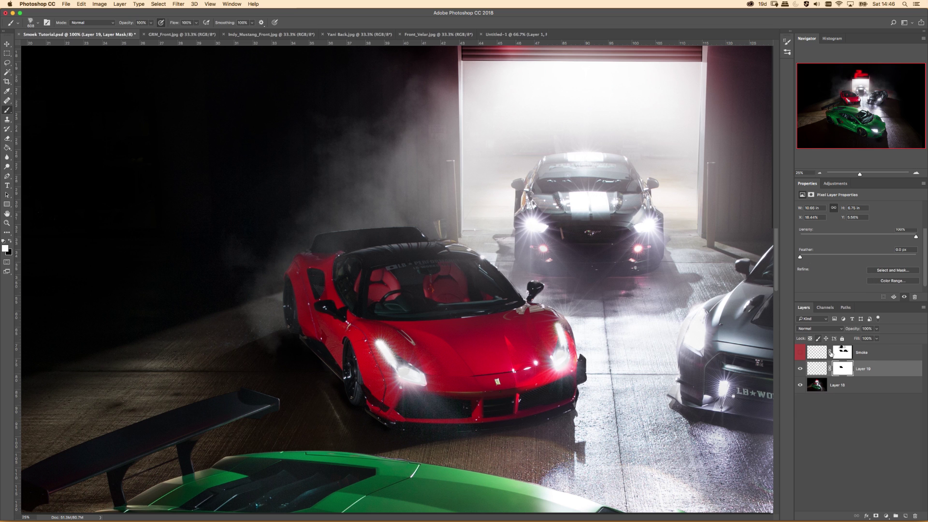
pyautogui.press('super+minus')
pyautogui.press('super+minus')
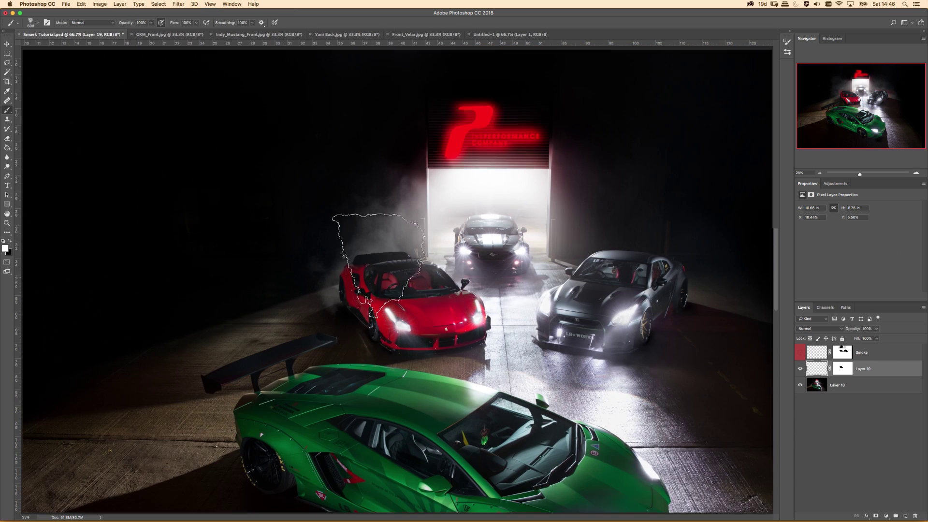
pyautogui.moveTo(394, 260); pyautogui.dragTo(415, 260)
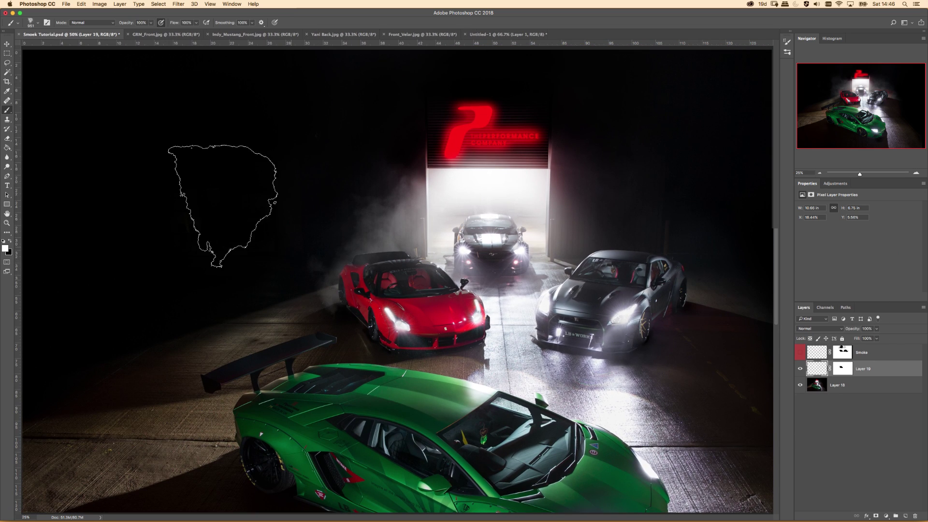
pyautogui.click(38, 23)
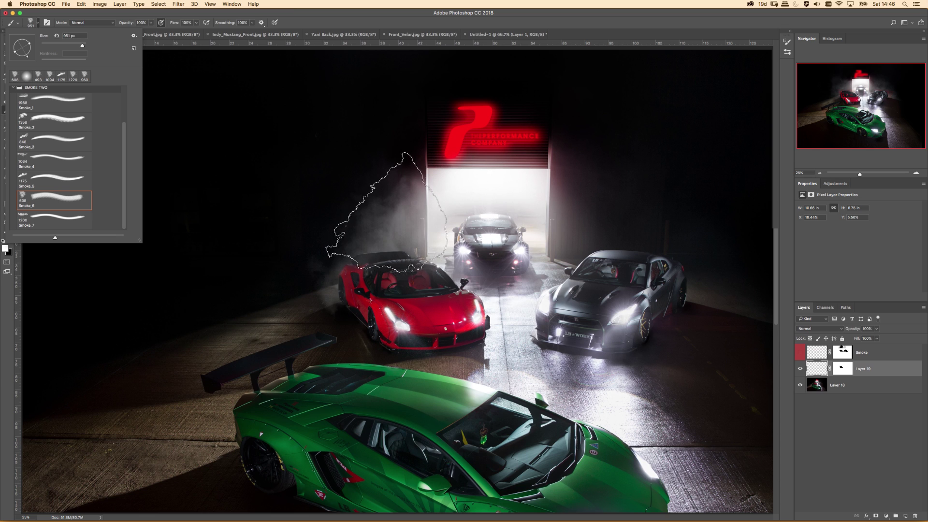
pyautogui.click(330, 258)
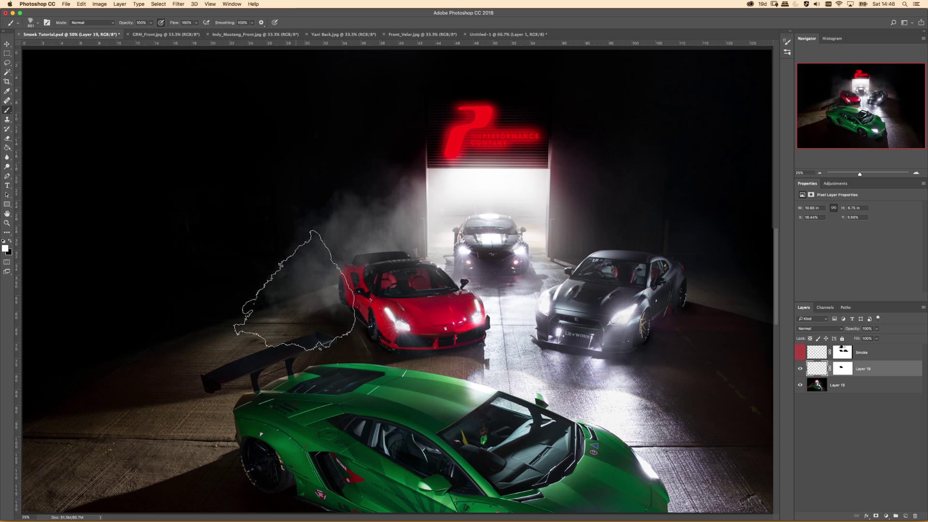
pyautogui.click(279, 295)
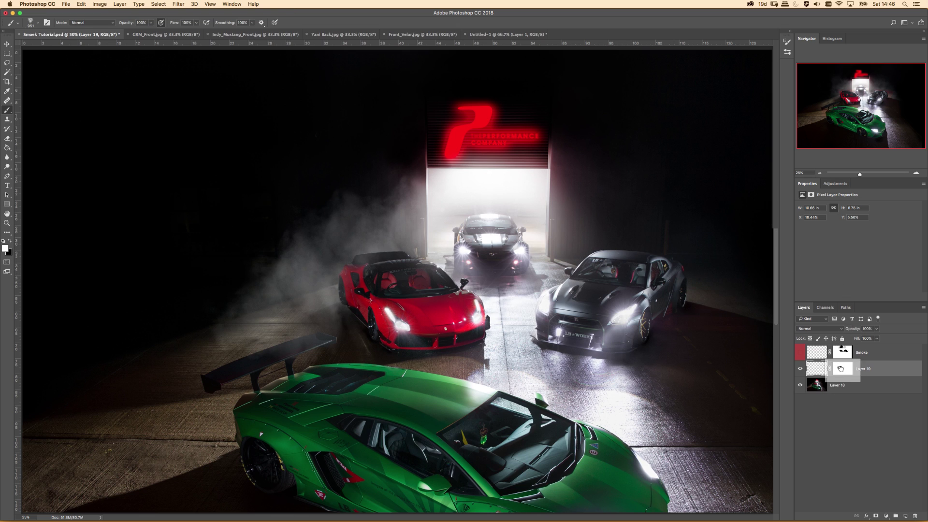
# Thin out the smoke beside and behind the red car by painting black in Layer 19's mask with the resized smoke brush.
pyautogui.moveTo(841, 369); pyautogui.dragTo(844, 375)
pyautogui.press('x')
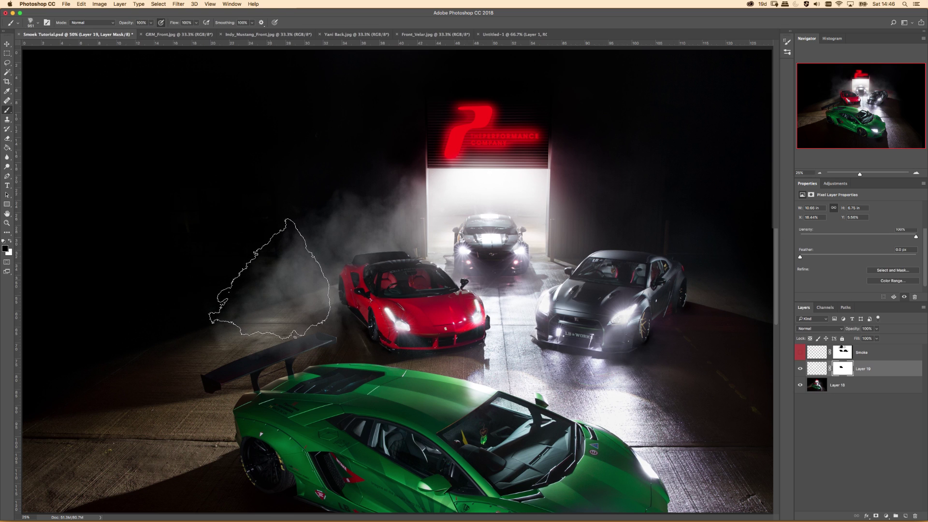
pyautogui.moveTo(261, 269)
pyautogui.mouseDown()
pyautogui.moveTo(295, 269)
pyautogui.moveTo(255, 274)
pyautogui.moveTo(260, 425)
pyautogui.mouseUp()
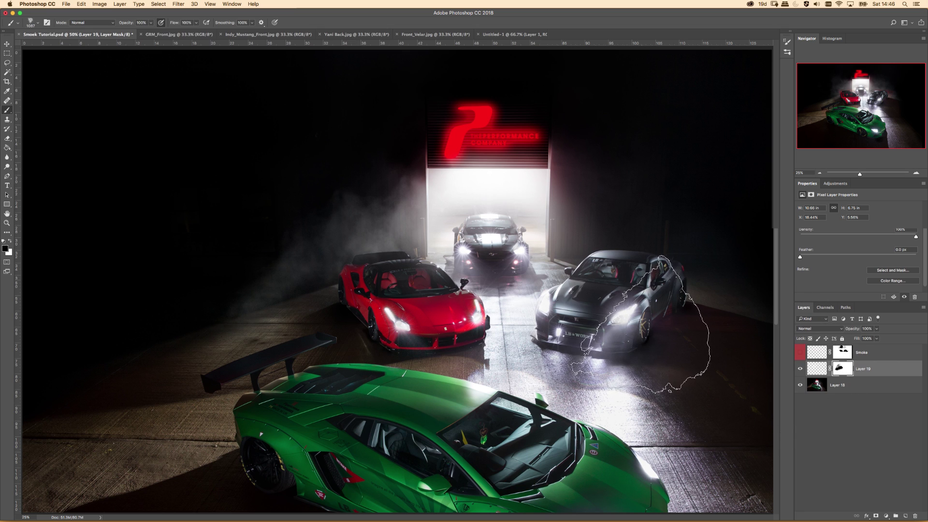
pyautogui.moveTo(366, 298); pyautogui.dragTo(350, 297)
# Compare Layer 19 hidden and shown, enlarge the brush to 1643 px and fade the smoke's outer edge with black in its mask.
pyautogui.click(801, 370)
pyautogui.click(800, 370)
pyautogui.moveTo(343, 281); pyautogui.dragTo(271, 285)
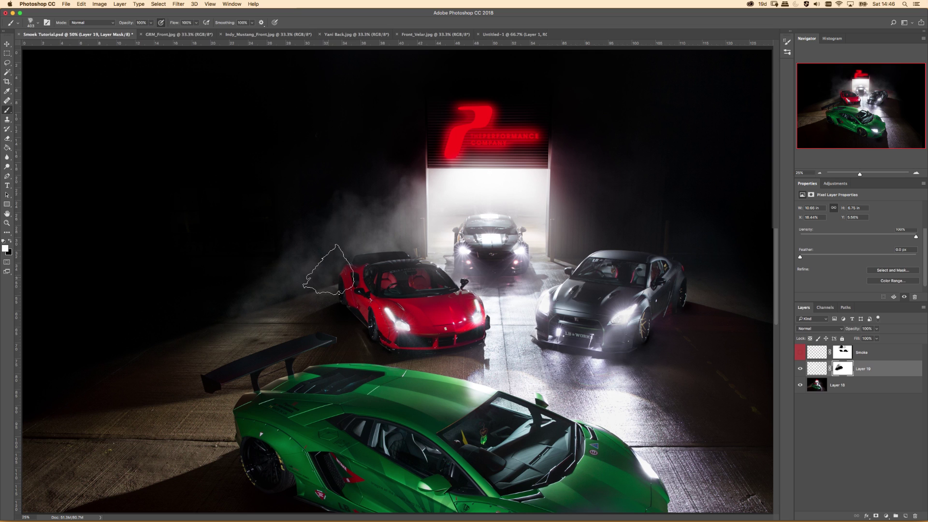
pyautogui.press('super+minus')
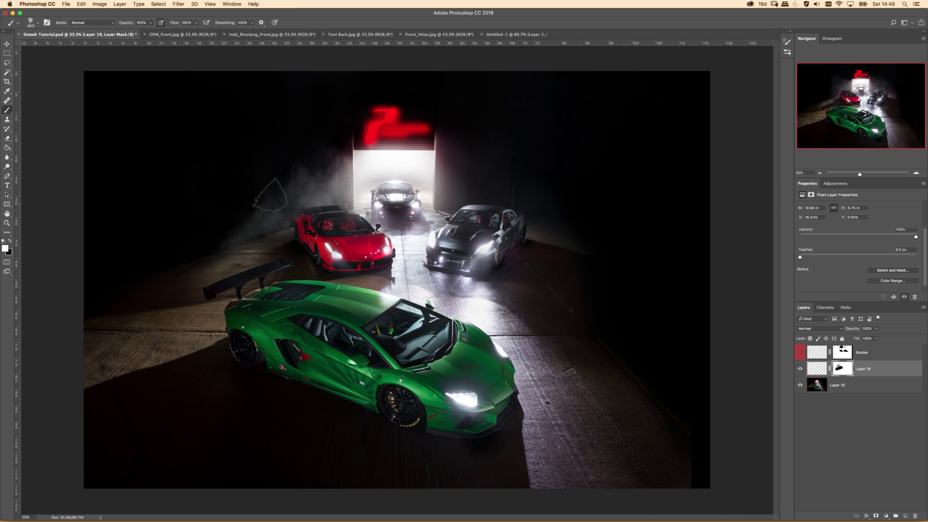
pyautogui.moveTo(269, 193); pyautogui.dragTo(340, 188)
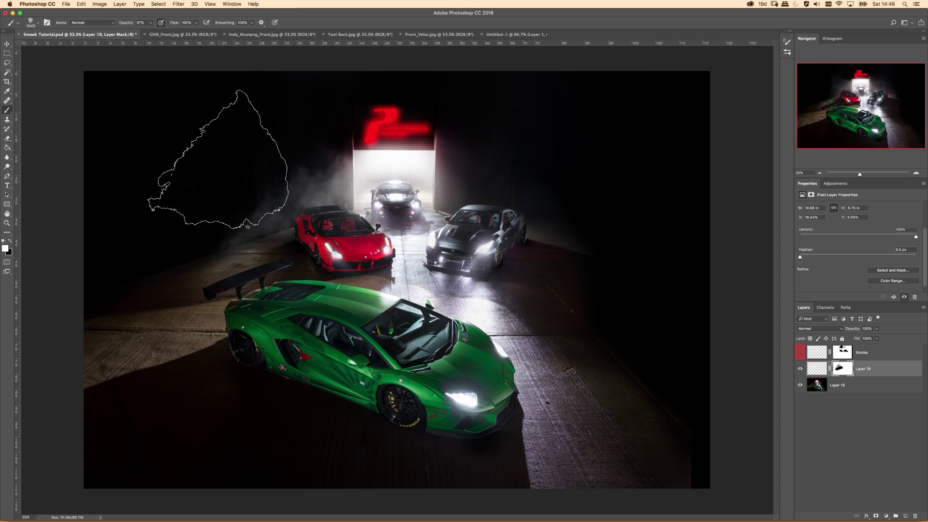
pyautogui.press('x')
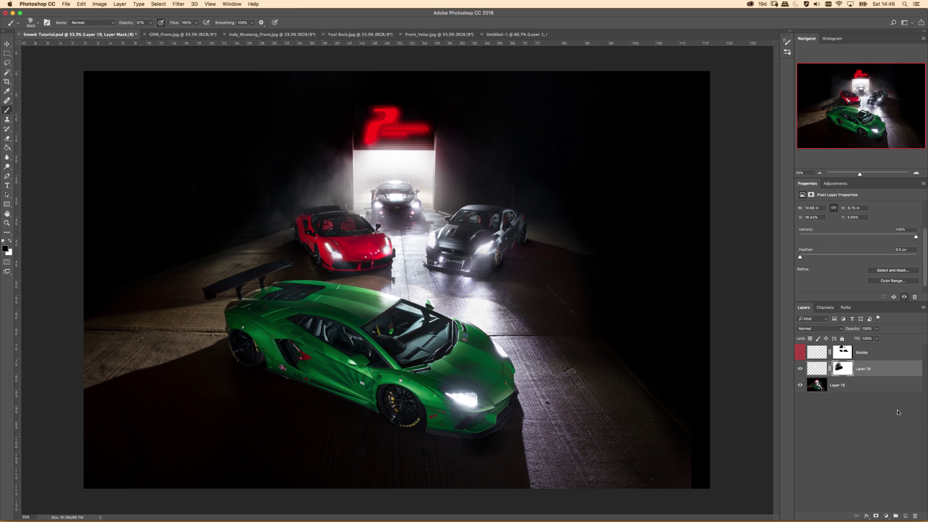
# Create a new layer above Layer 19 and set the foreground colour to pure red (ff0000).
pyautogui.press('super+alt+shift+n')
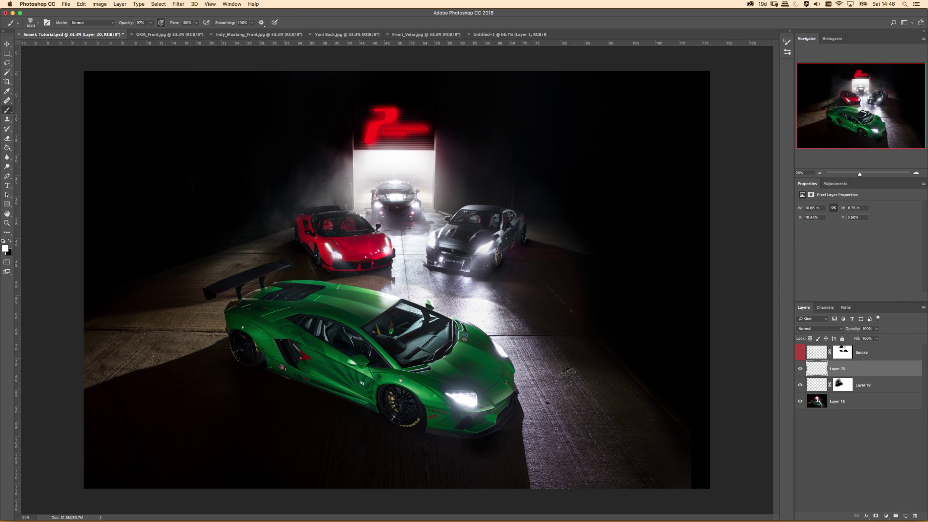
pyautogui.click(5, 248)
pyautogui.moveTo(435, 390); pyautogui.dragTo(536, 333)
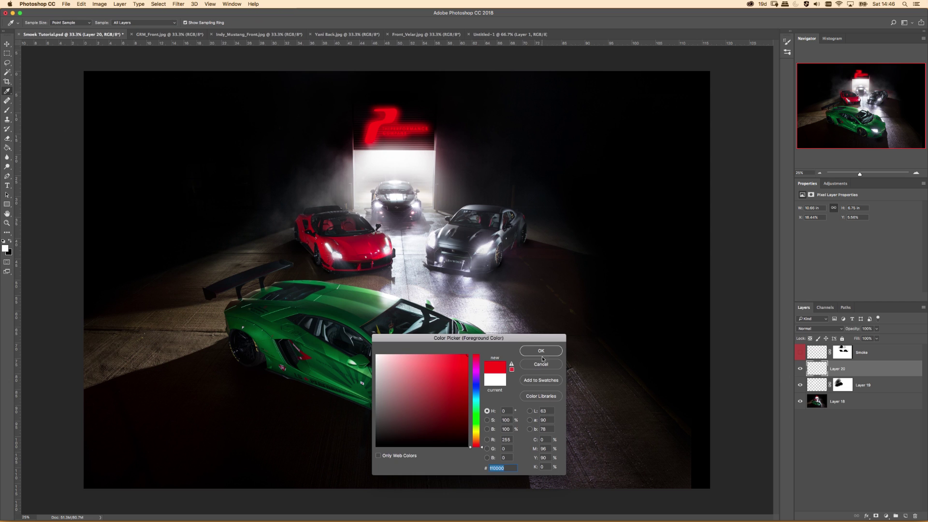
pyautogui.click(552, 350)
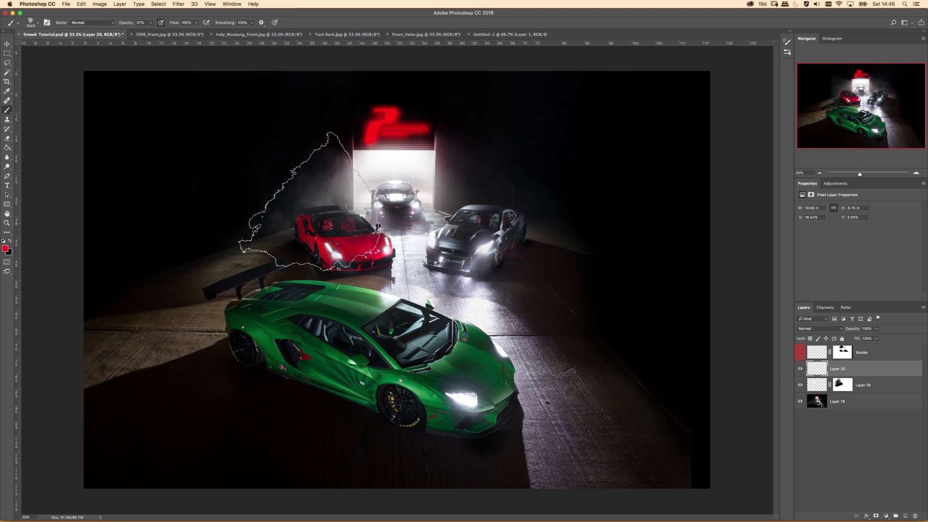
# Shrink the smoke brush, stamp red smoke behind the red car's rear on Layer 20 and set the layer's blend mode to Color.
pyautogui.moveTo(310, 224); pyautogui.dragTo(230, 225)
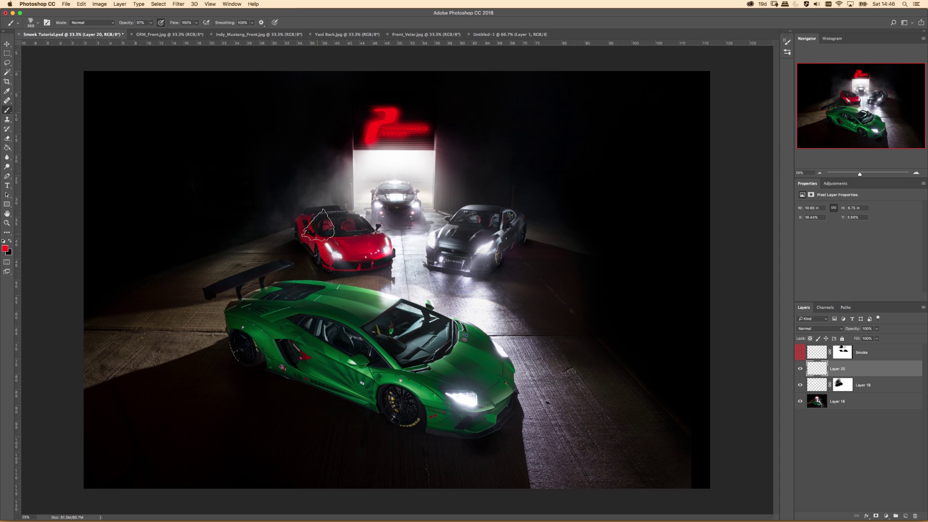
pyautogui.moveTo(293, 215); pyautogui.dragTo(318, 216)
pyautogui.click(824, 328)
pyautogui.click(828, 486)
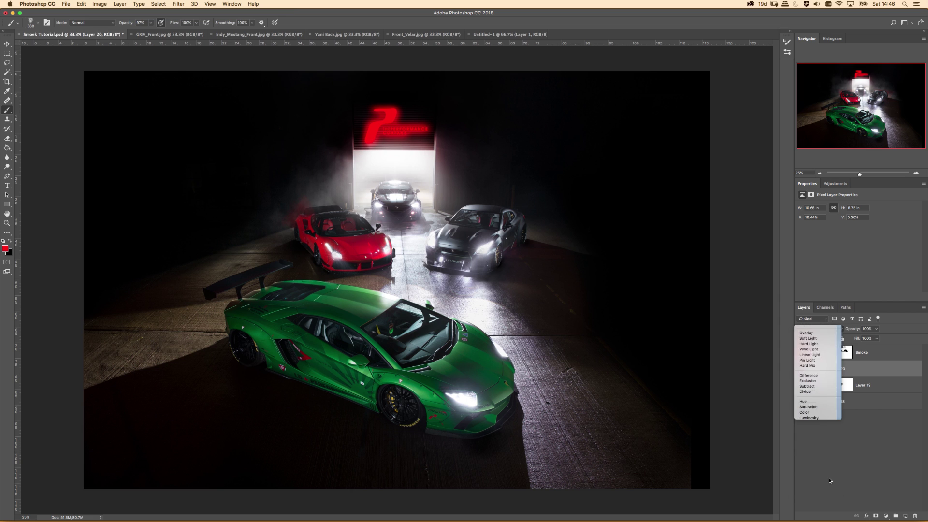
# Stamp another red smoke plume just above the red car's rear spoiler on Layer 20.
pyautogui.press('super+plus')
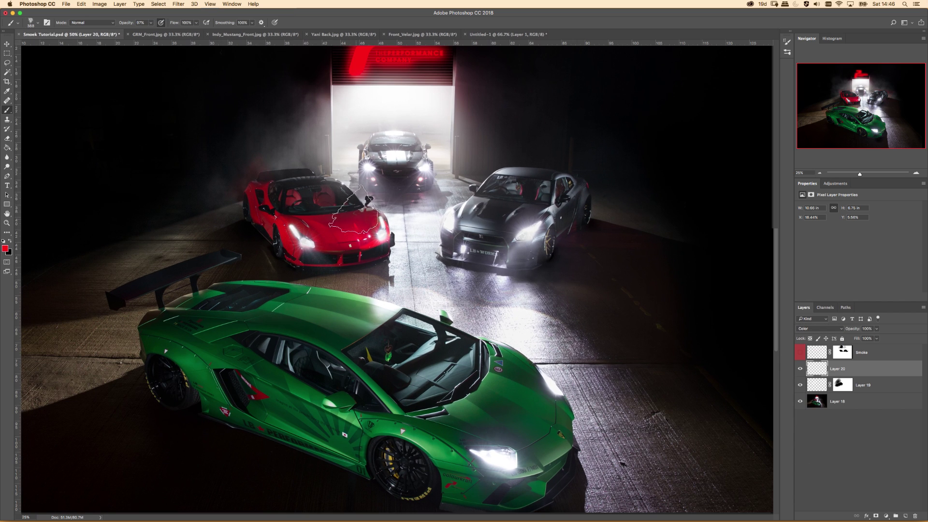
pyautogui.press('super+plus')
pyautogui.press('super+plus')
pyautogui.moveTo(289, 177); pyautogui.dragTo(478, 339)
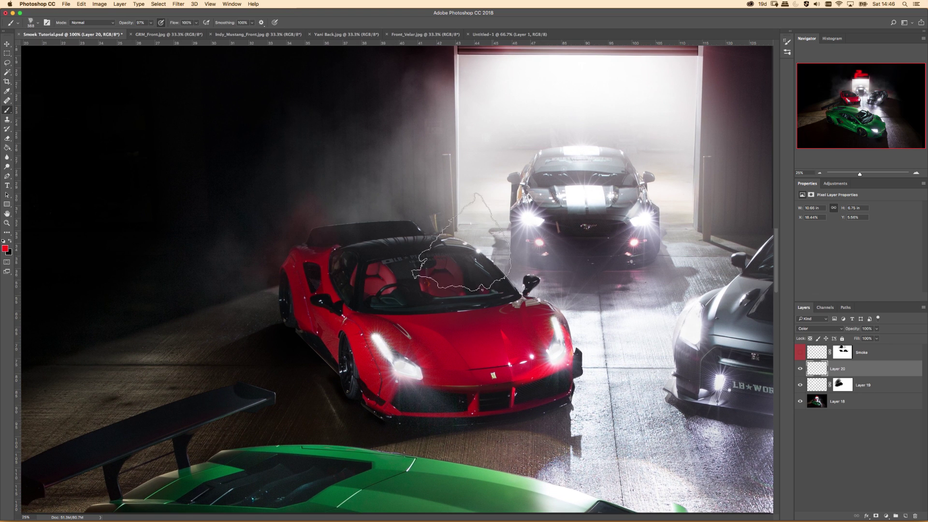
pyautogui.click(356, 203)
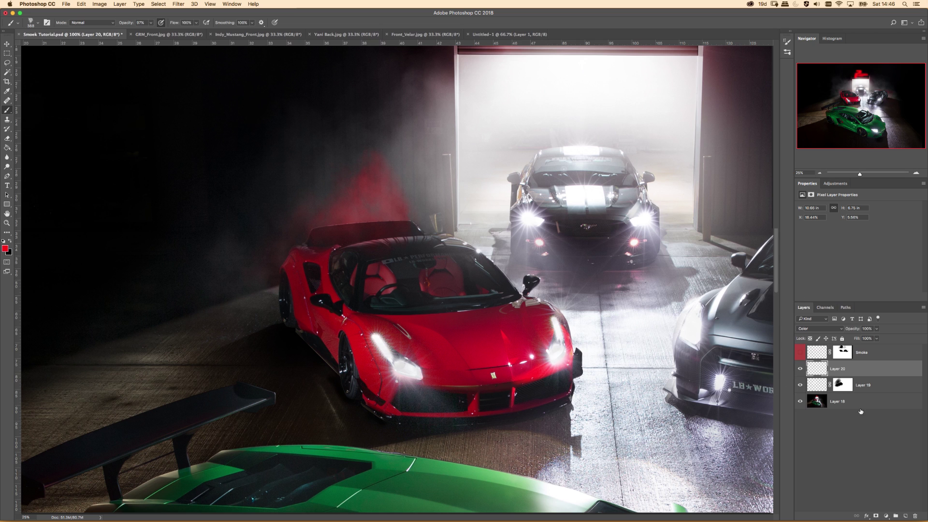
# Add a mask to Layer 20 and paint black with the smoke brush to fade the red plume's upper part and edges.
pyautogui.click(876, 515)
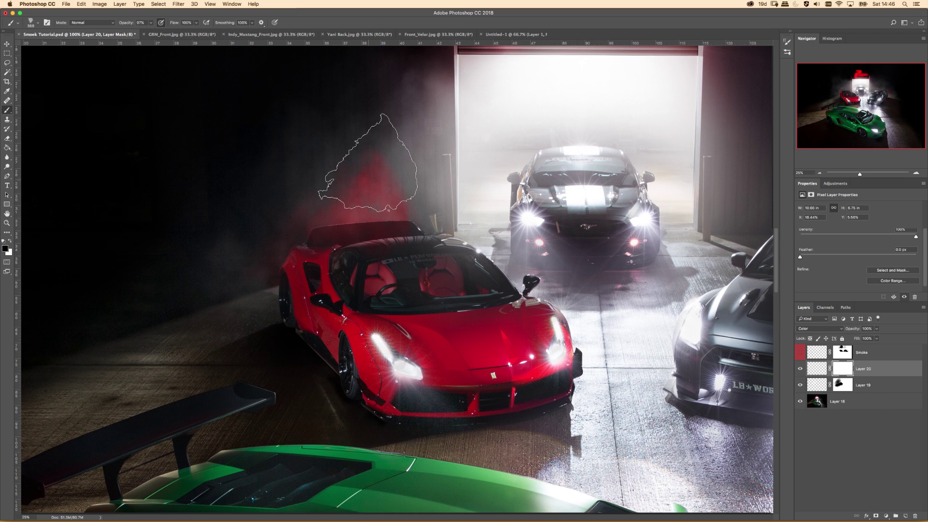
pyautogui.click(371, 156)
pyautogui.moveTo(369, 158)
pyautogui.mouseDown()
pyautogui.moveTo(396, 167)
pyautogui.moveTo(334, 177)
pyautogui.mouseUp()
pyautogui.moveTo(355, 271)
pyautogui.mouseDown()
pyautogui.moveTo(323, 278)
pyautogui.moveTo(387, 274)
pyautogui.moveTo(314, 282)
pyautogui.moveTo(323, 277)
pyautogui.mouseUp()
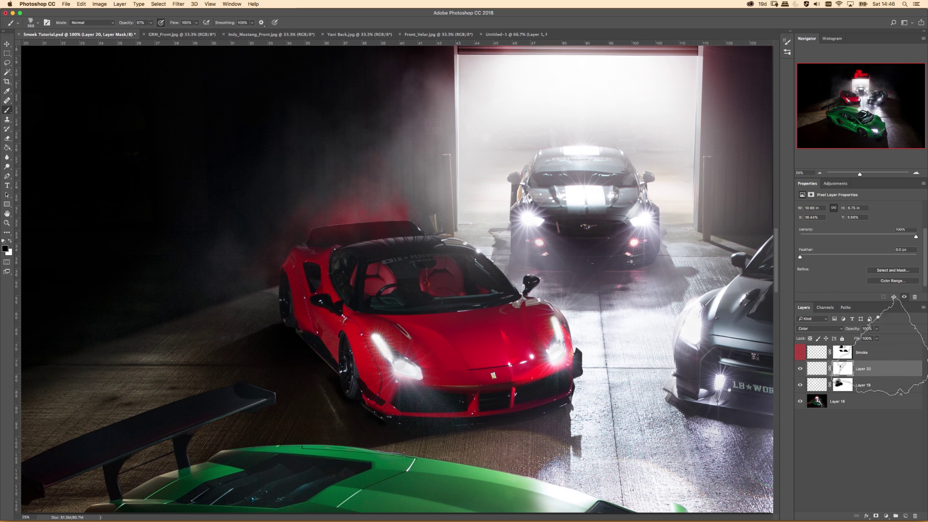
pyautogui.moveTo(377, 255)
pyautogui.mouseDown()
pyautogui.moveTo(349, 256)
pyautogui.moveTo(356, 255)
pyautogui.mouseUp()
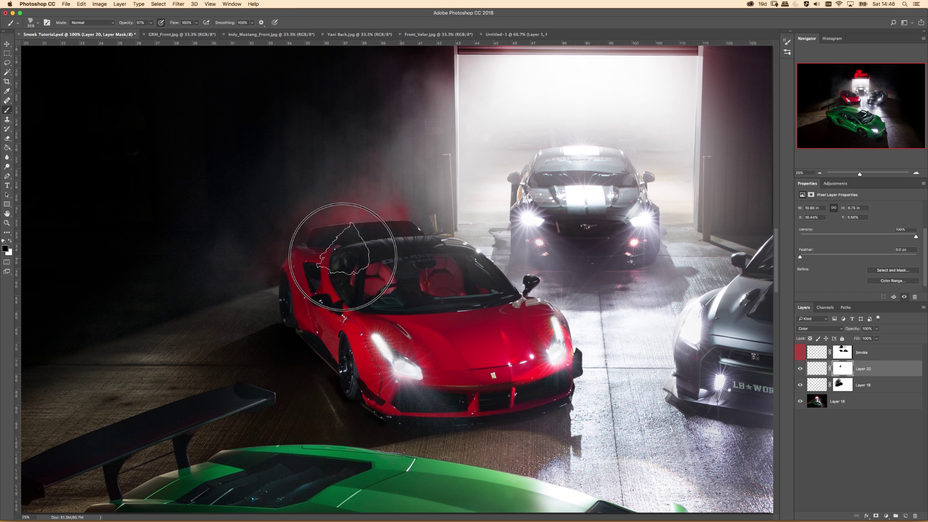
pyautogui.click(301, 272)
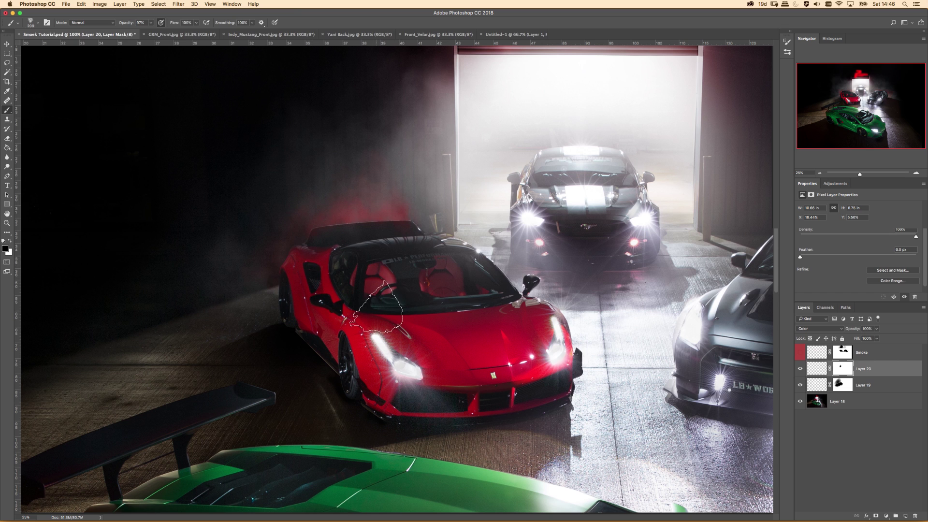
# Compare the whole image with and without Layer 20, hide Layers 19 and 20 and show the finished Smoke layer.
pyautogui.press('super+minus')
pyautogui.press('super+0')
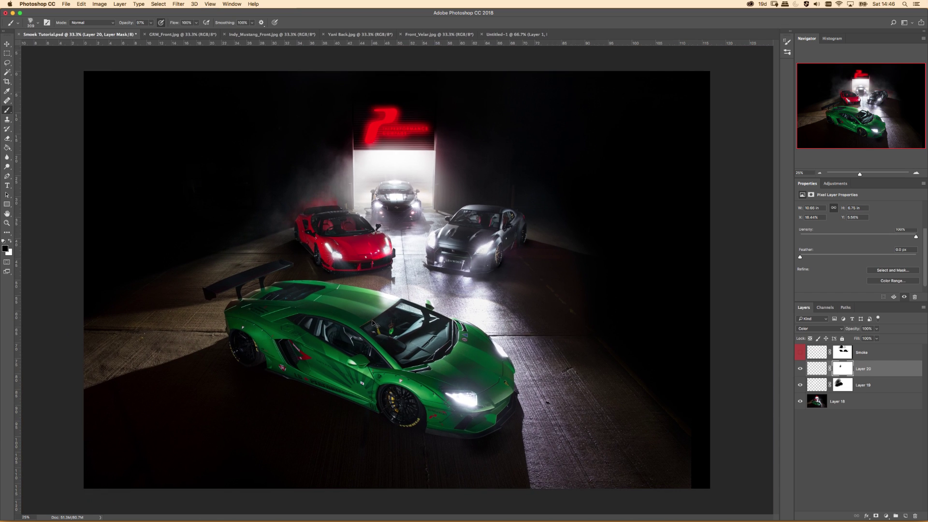
pyautogui.scroll(-2, 373, 317)
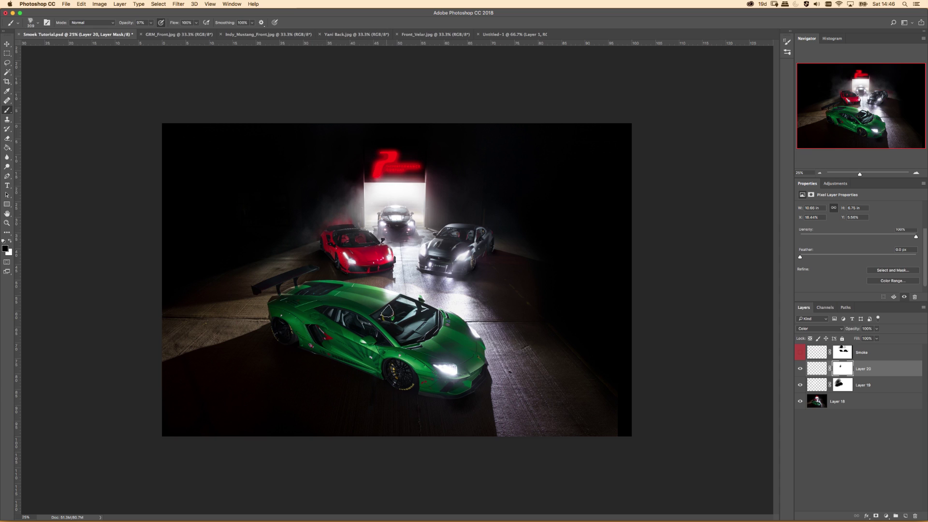
pyautogui.click(800, 368)
pyautogui.click(800, 368)
pyautogui.moveTo(800, 370); pyautogui.dragTo(800, 385)
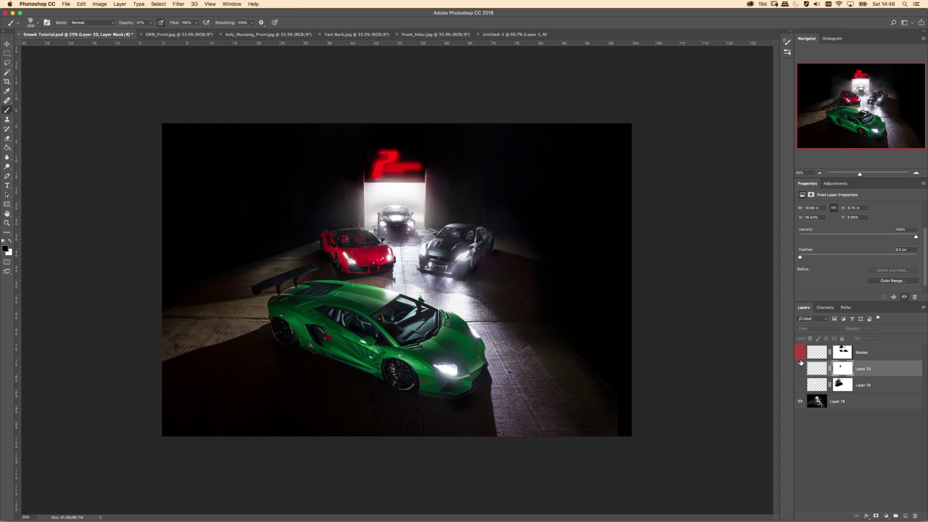
pyautogui.click(800, 353)
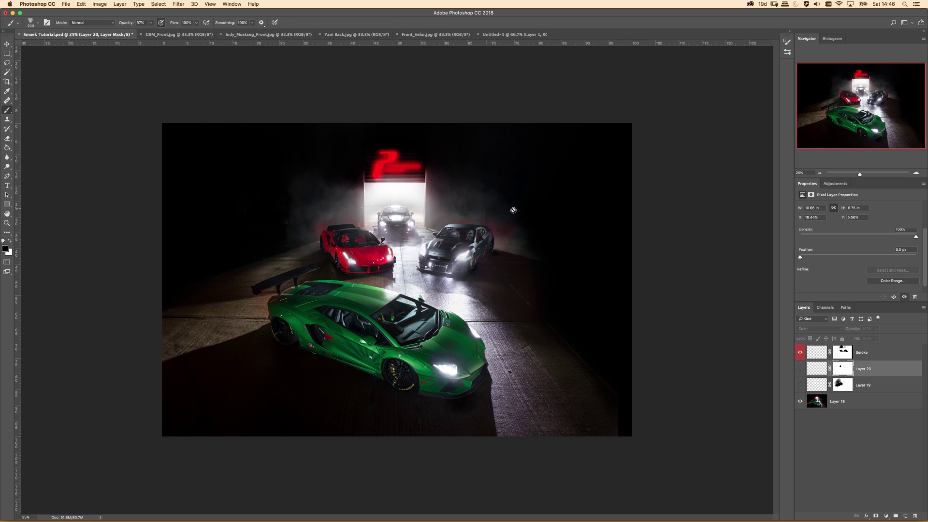
# Compare the whole composite with the Smoke layer hidden and shown, ending with it shown.
pyautogui.click(801, 356)
pyautogui.click(801, 356)
pyautogui.click(800, 356)
pyautogui.click(806, 357)
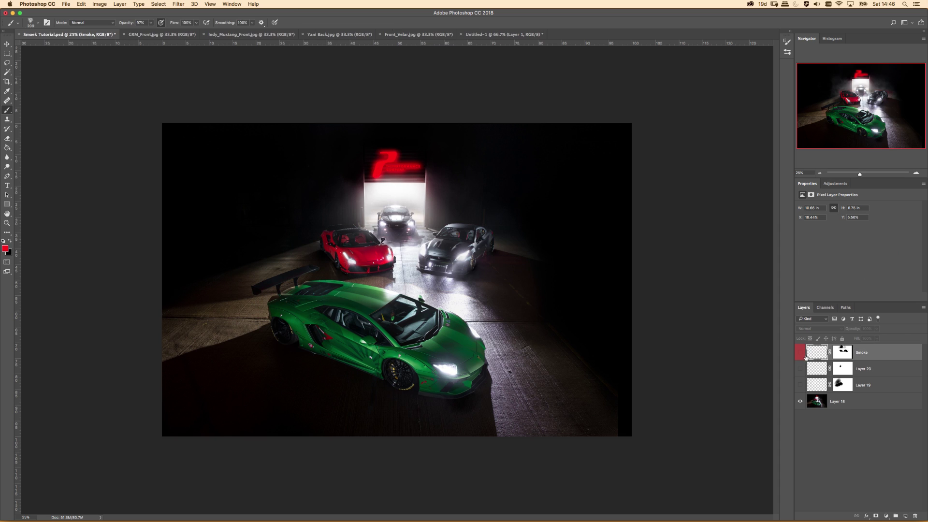
pyautogui.click(800, 355)
pyautogui.click(802, 357)
pyautogui.click(803, 356)
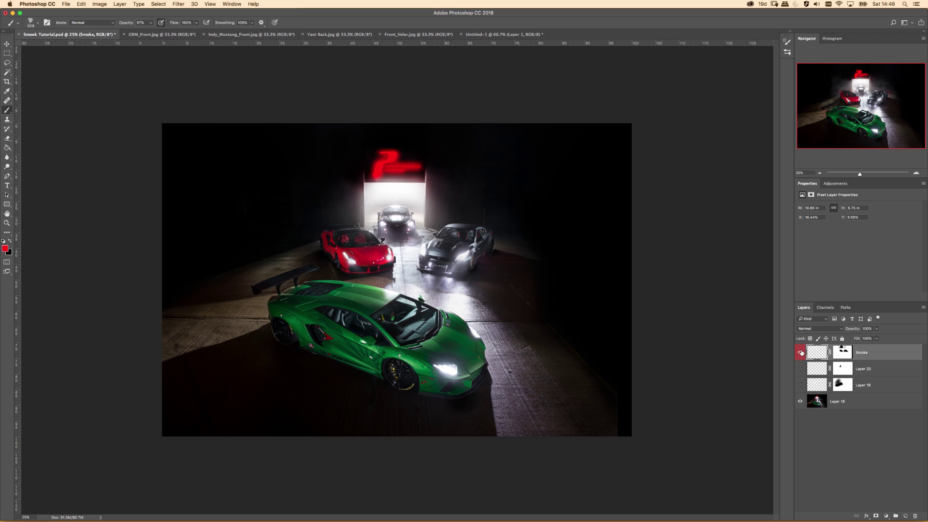
pyautogui.click(803, 356)
pyautogui.click(803, 356)
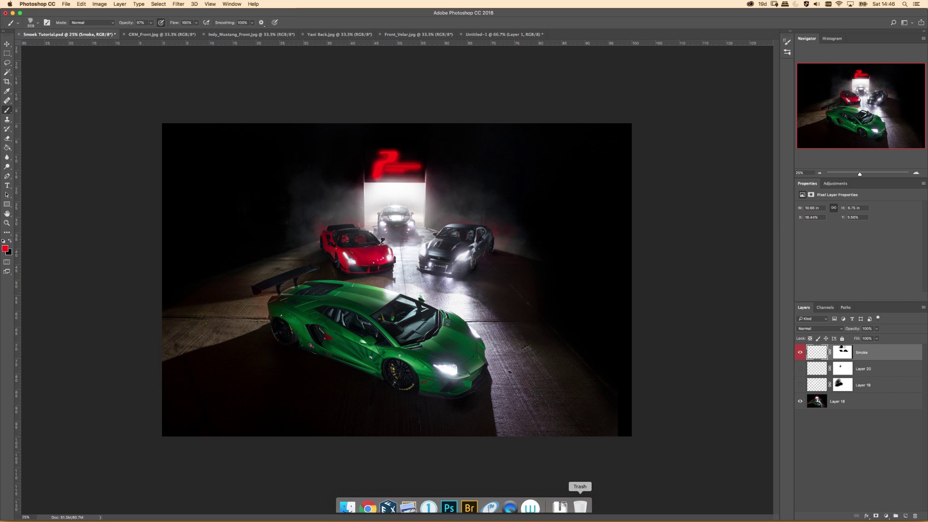
pyautogui.rightClick(511, 506)
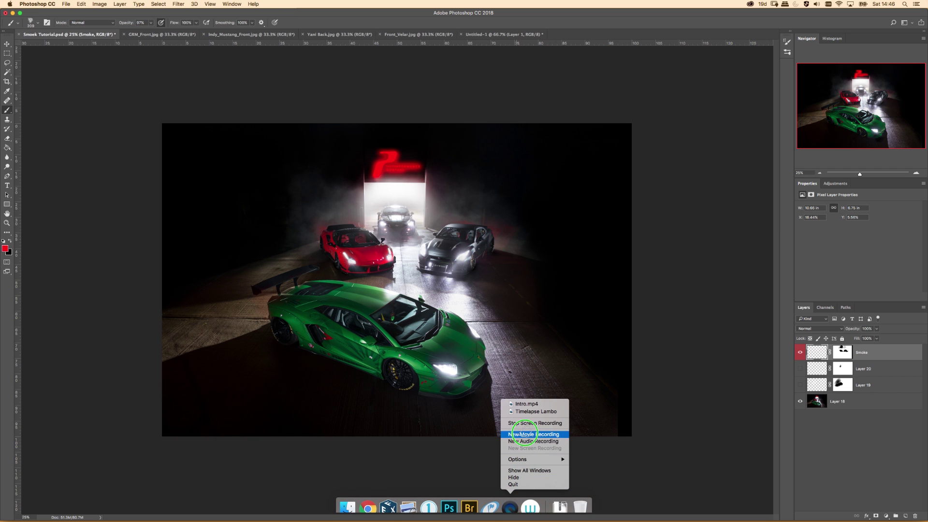